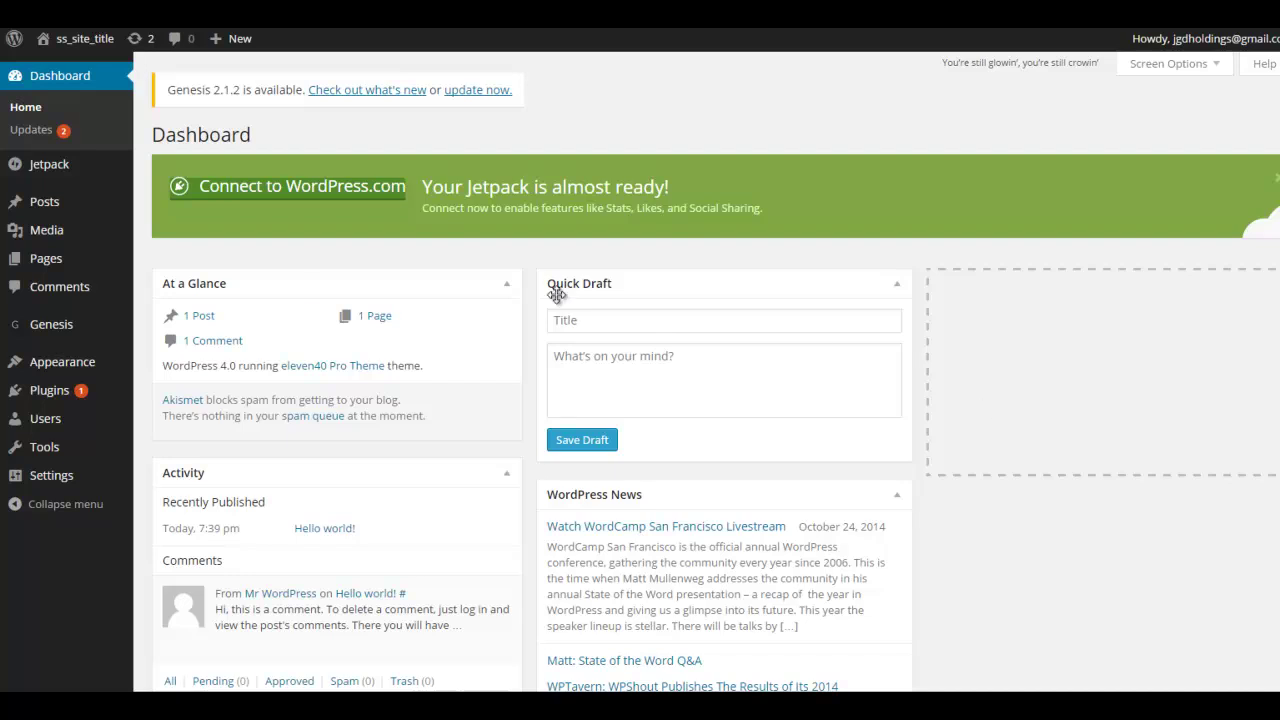
Open Users > Your Profile and look over the profile settings
{"action": "mouse_move", "coordinate": [58, 428]}
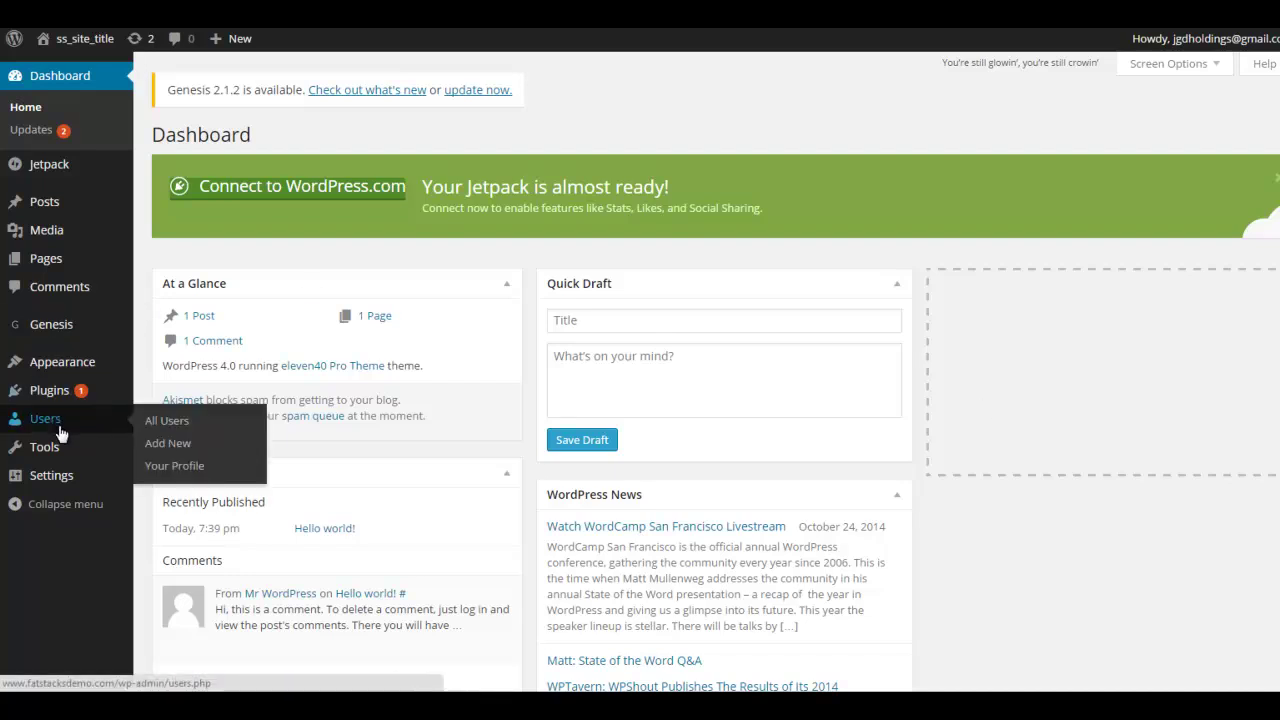
{"action": "left_click", "coordinate": [200, 468]}
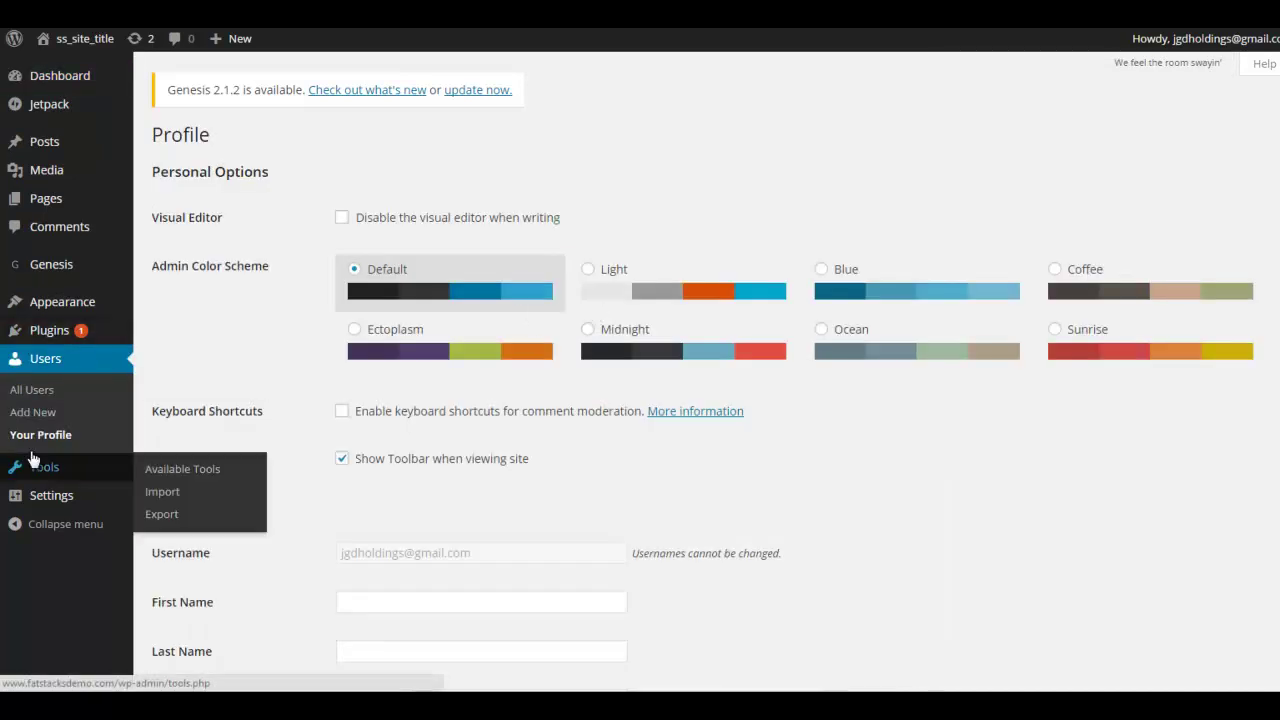
{"action": "scroll", "coordinate": [815, 455], "scroll_direction": "down", "scroll_amount": 4}
{"action": "scroll", "coordinate": [830, 440], "scroll_direction": "down", "scroll_amount": 9}
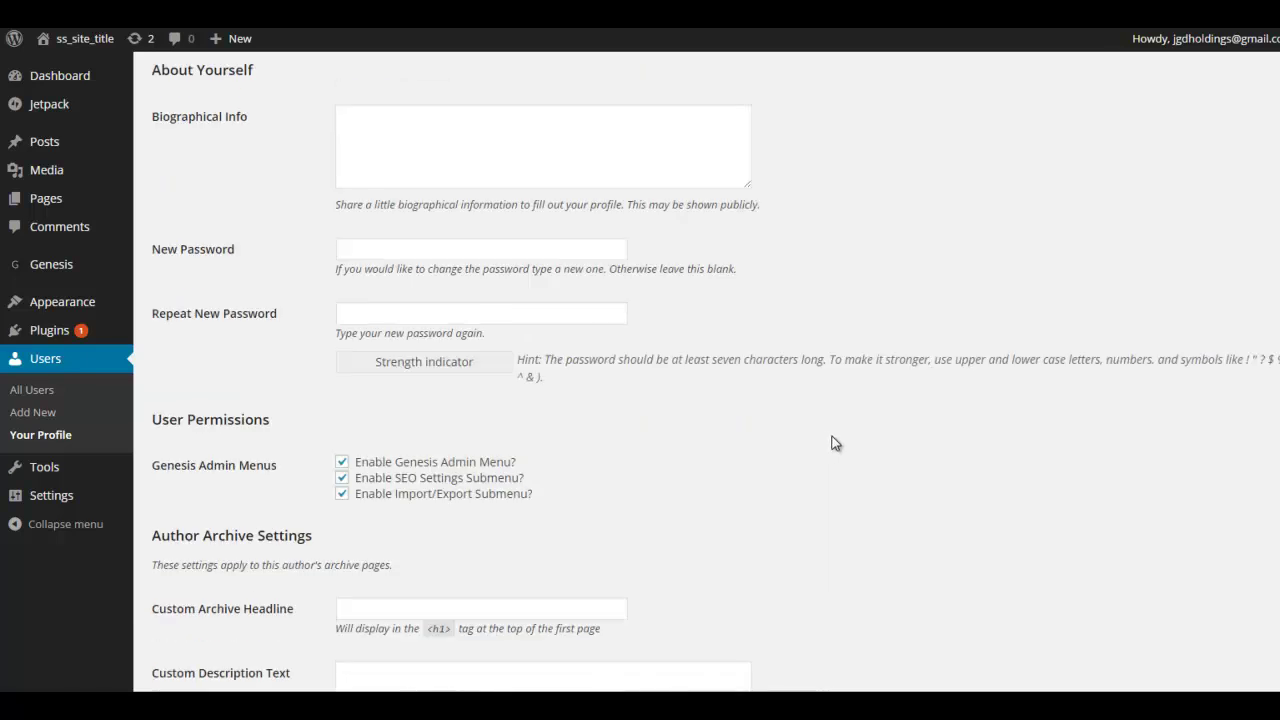
{"action": "scroll", "coordinate": [452, 307], "scroll_direction": "down", "scroll_amount": 2}
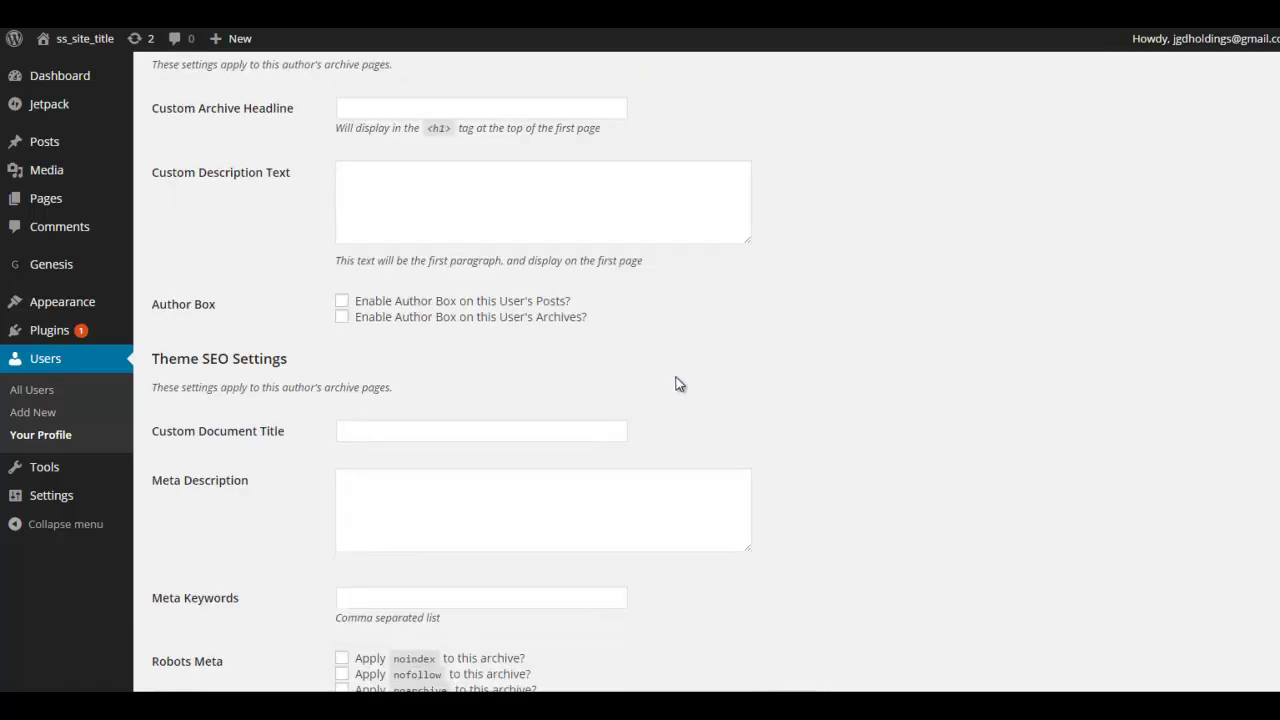
{"action": "scroll", "coordinate": [900, 400], "scroll_direction": "down", "scroll_amount": 3}
{"action": "scroll", "coordinate": [1070, 412], "scroll_direction": "up", "scroll_amount": 3}
{"action": "scroll", "coordinate": [1056, 409], "scroll_direction": "up", "scroll_amount": 5}
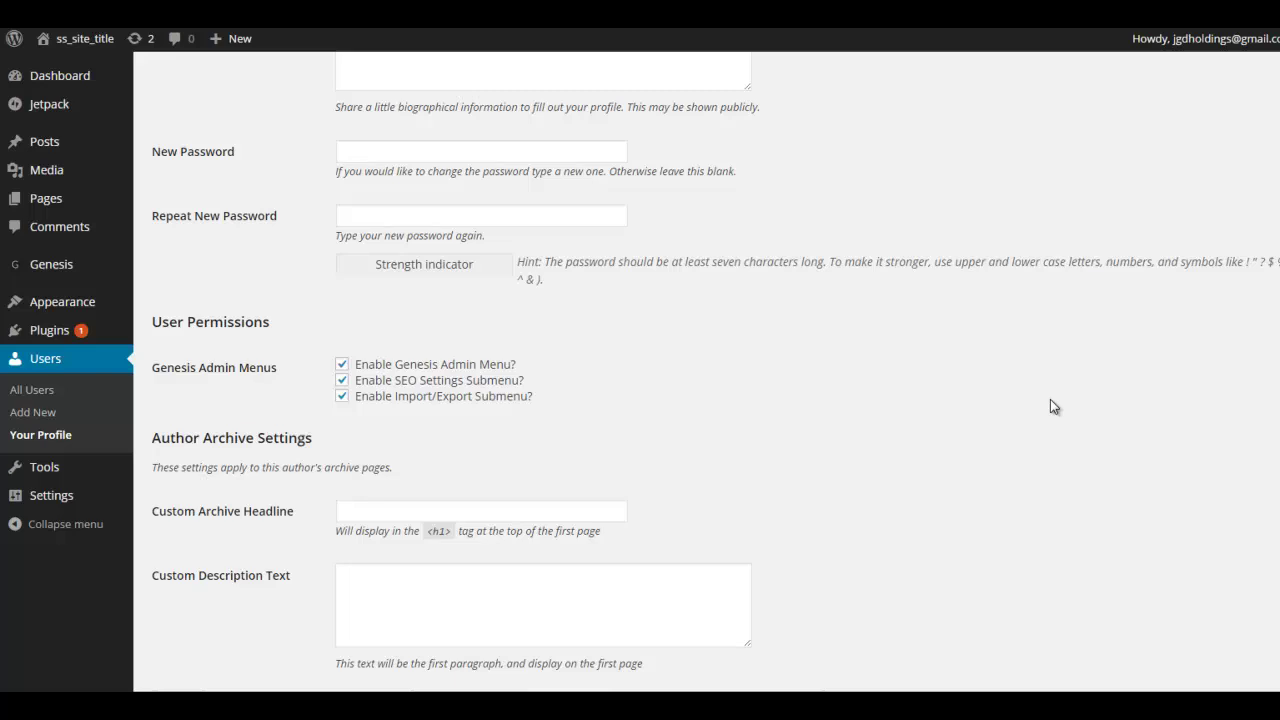
Enter the new account password in both password fields and update the profile
{"action": "left_click", "coordinate": [465, 237]}
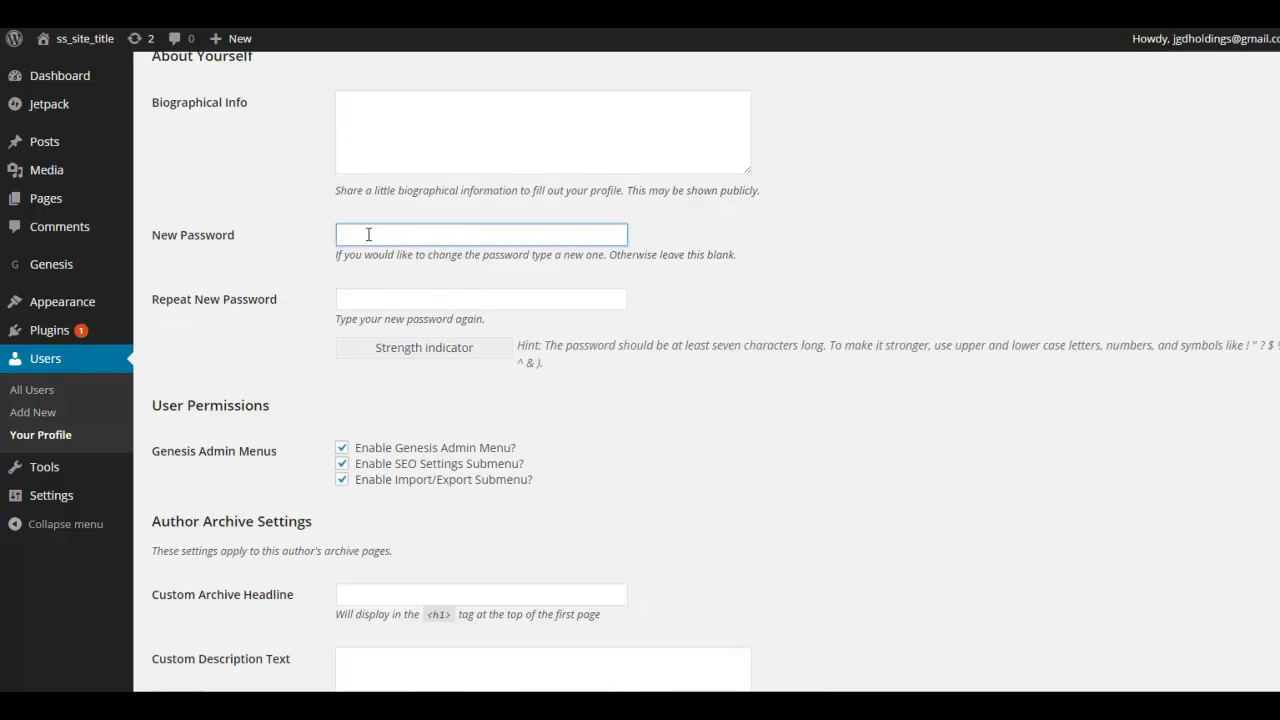
{"action": "type", "text": "pa"}
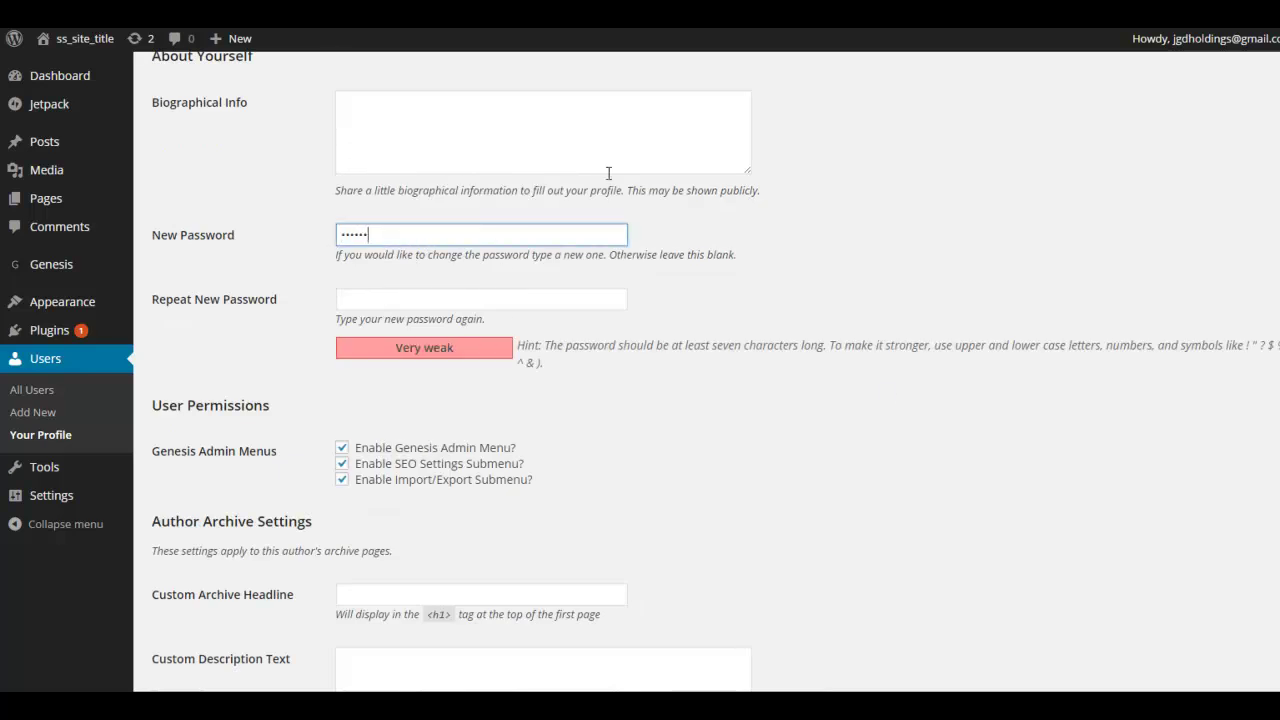
{"action": "type", "text": "12"}
{"action": "key", "text": "Tab"}
{"action": "type", "text": "p"}
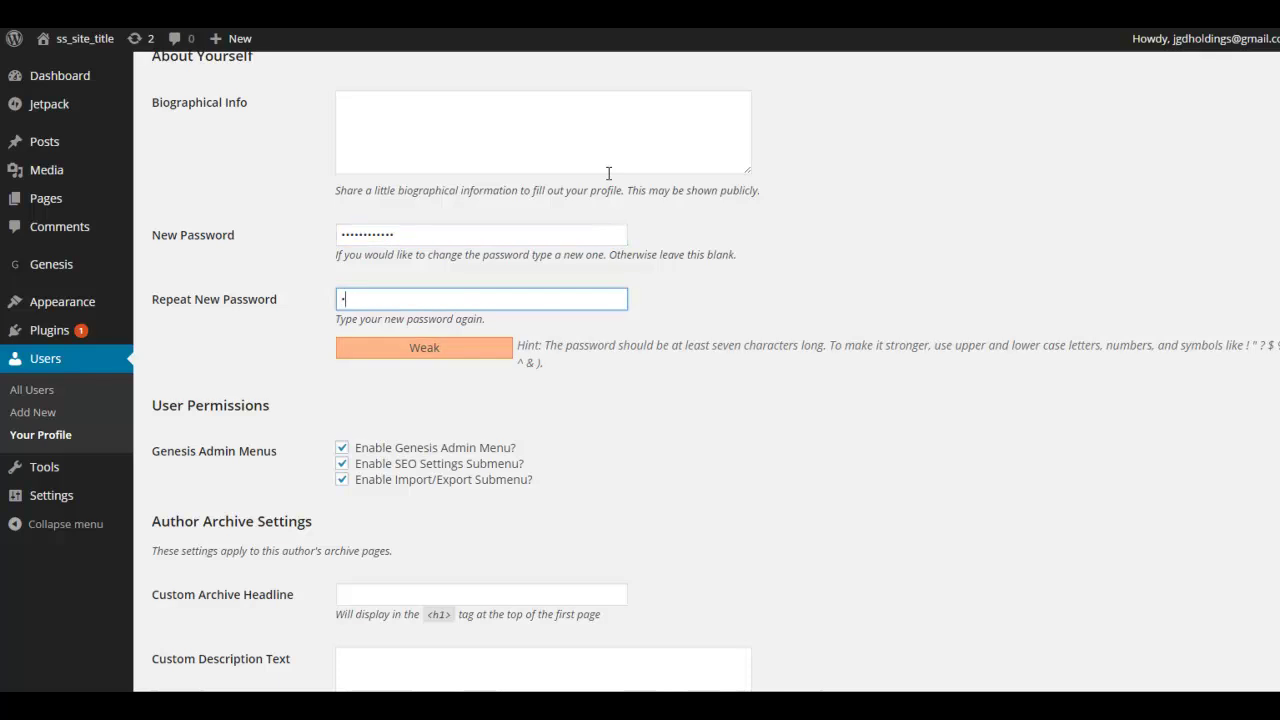
{"action": "type", "text": "assword1234"}
{"action": "scroll", "coordinate": [796, 310], "scroll_direction": "down", "scroll_amount": 8}
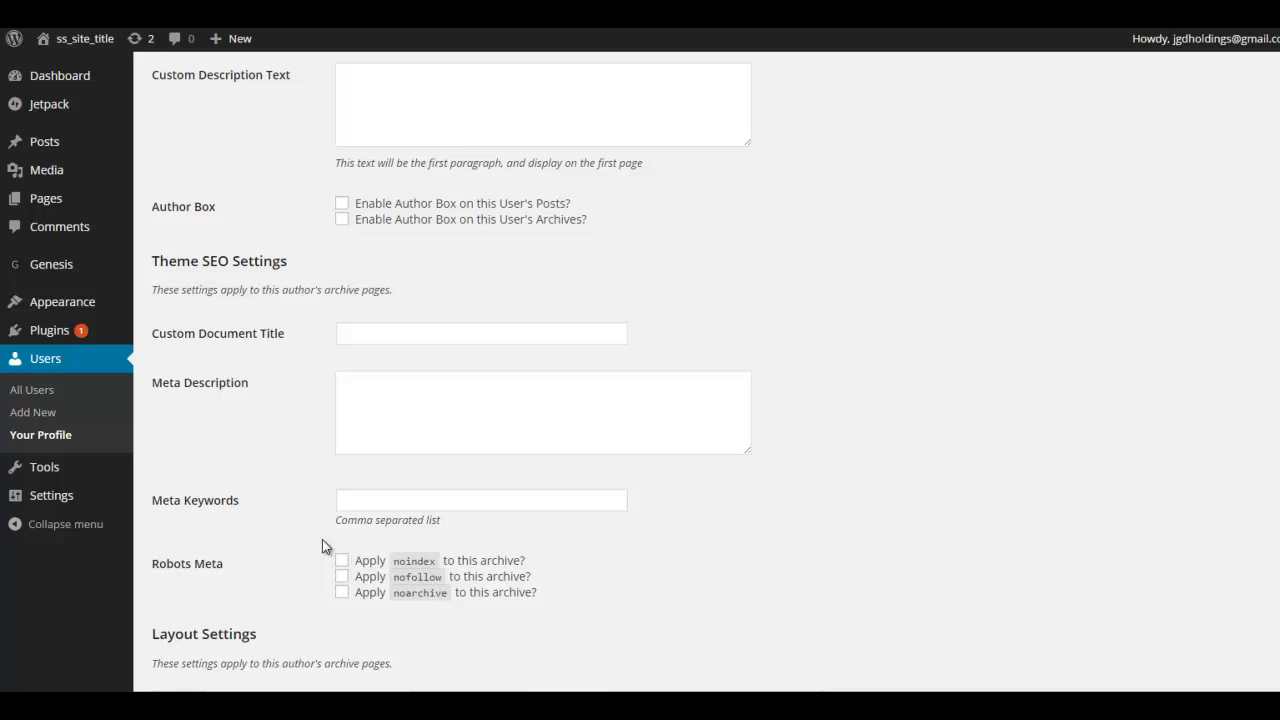
{"action": "left_click", "coordinate": [168, 604]}
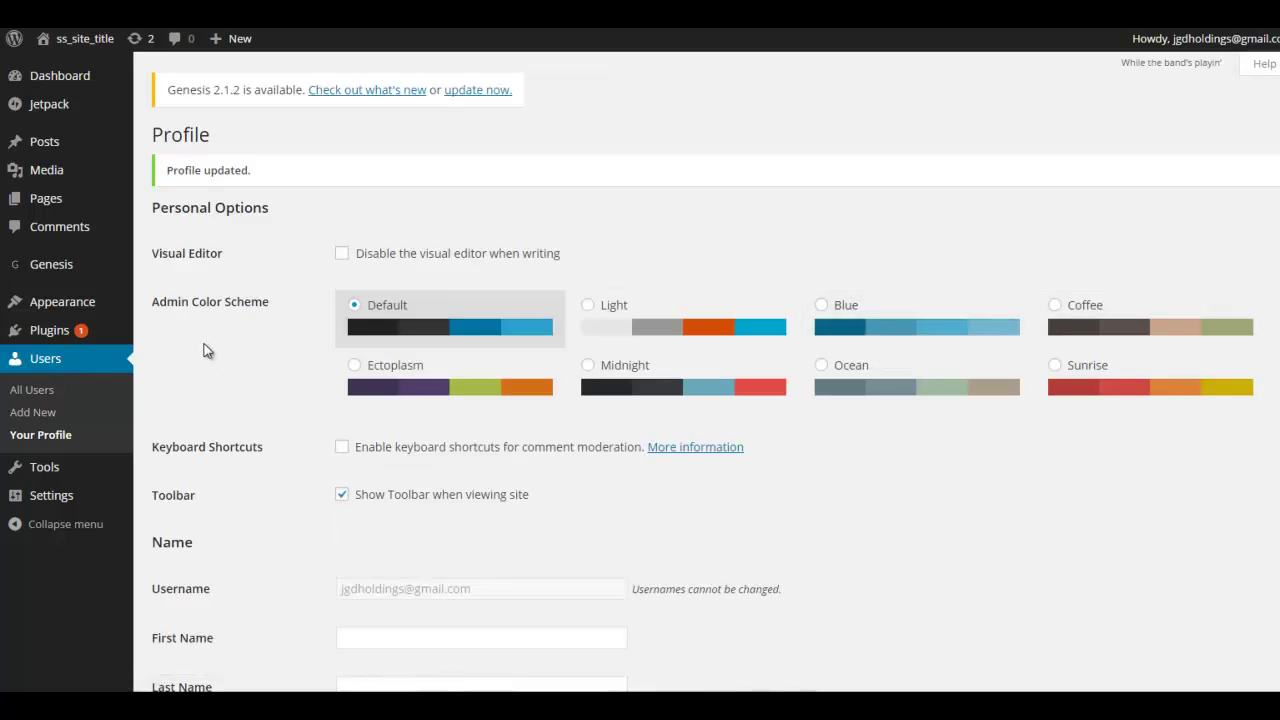
In Genesis Theme Settings, set the Color Style to eleven40 Pro Blue
{"action": "mouse_move", "coordinate": [67, 273]}
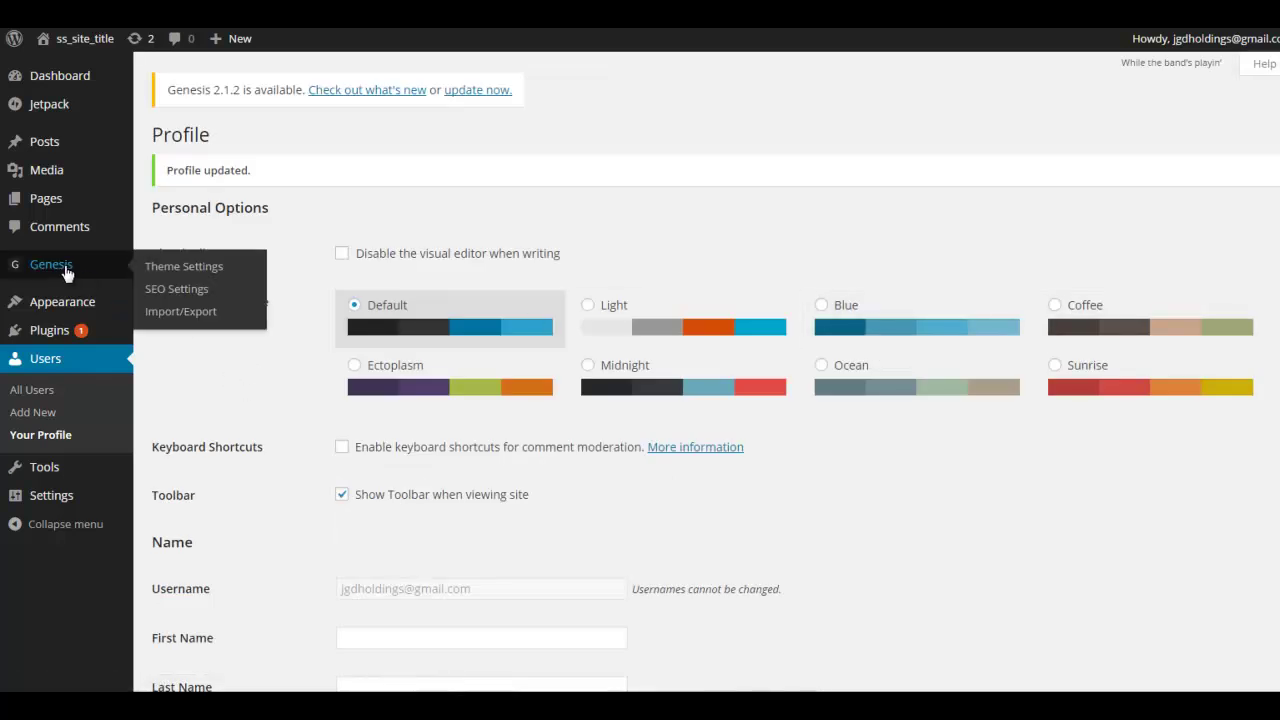
{"action": "left_click", "coordinate": [190, 266]}
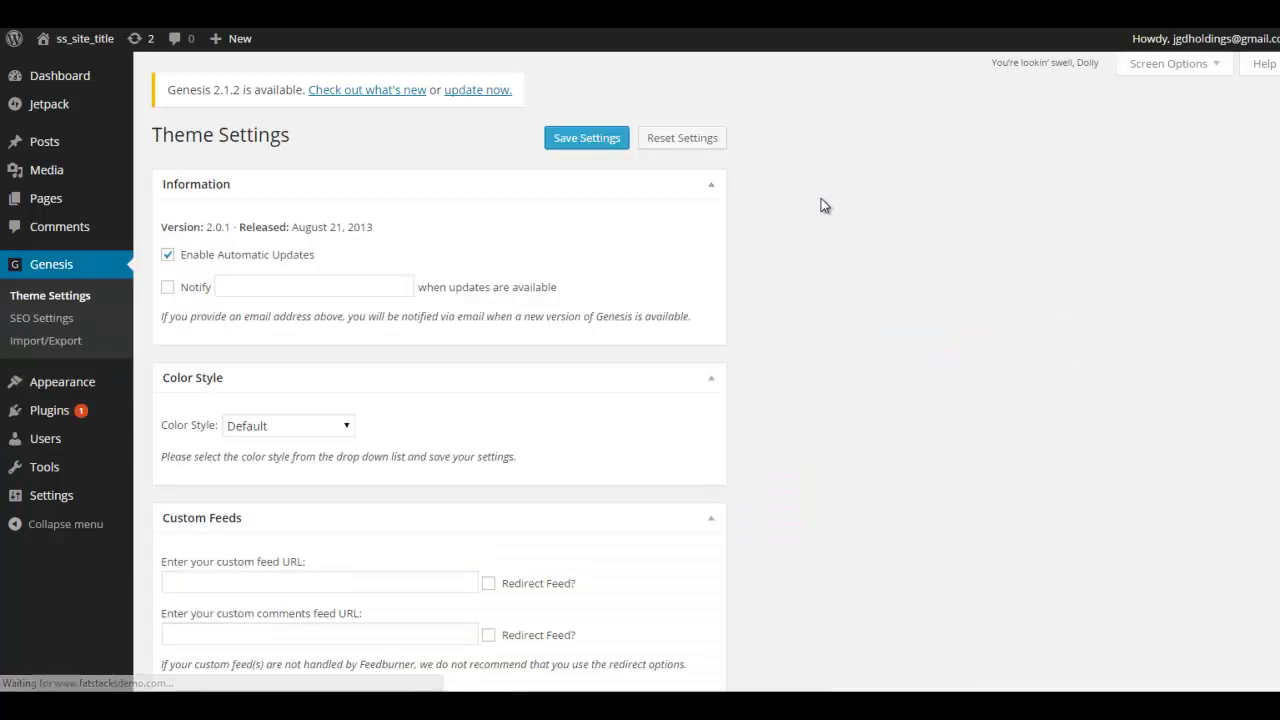
{"action": "scroll", "coordinate": [828, 212], "scroll_direction": "down", "scroll_amount": 3}
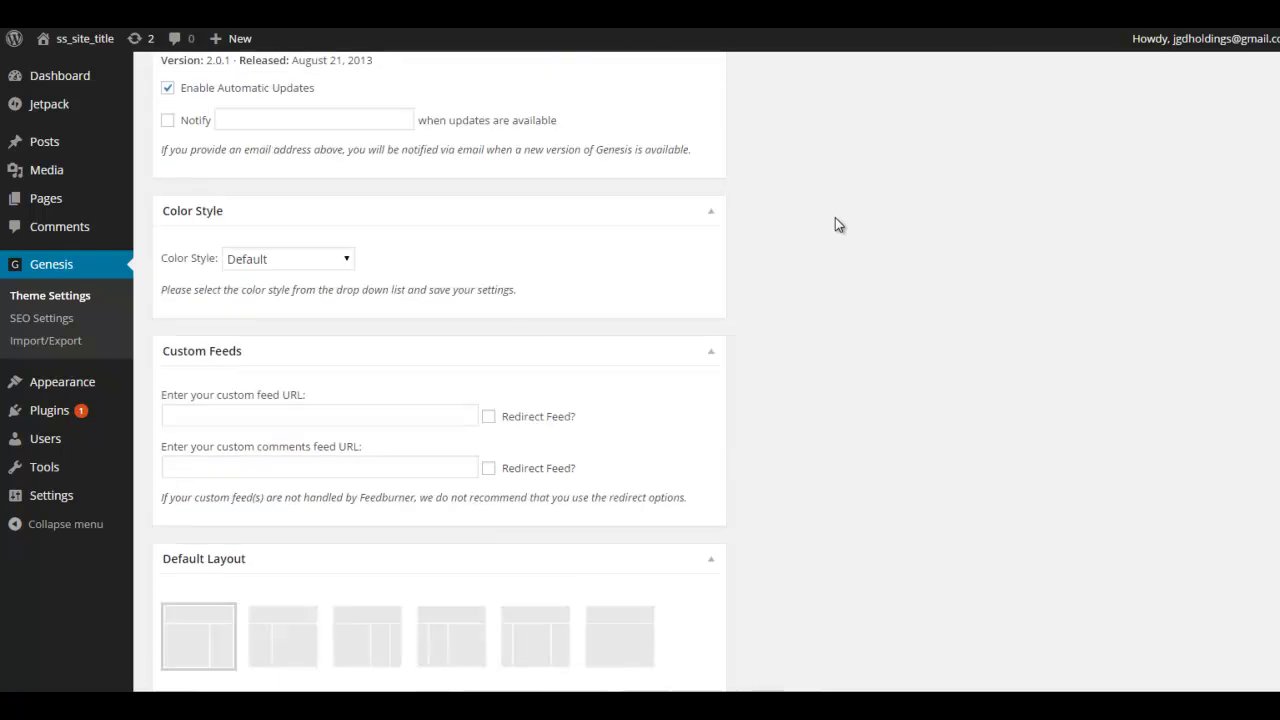
{"action": "left_click", "coordinate": [345, 262]}
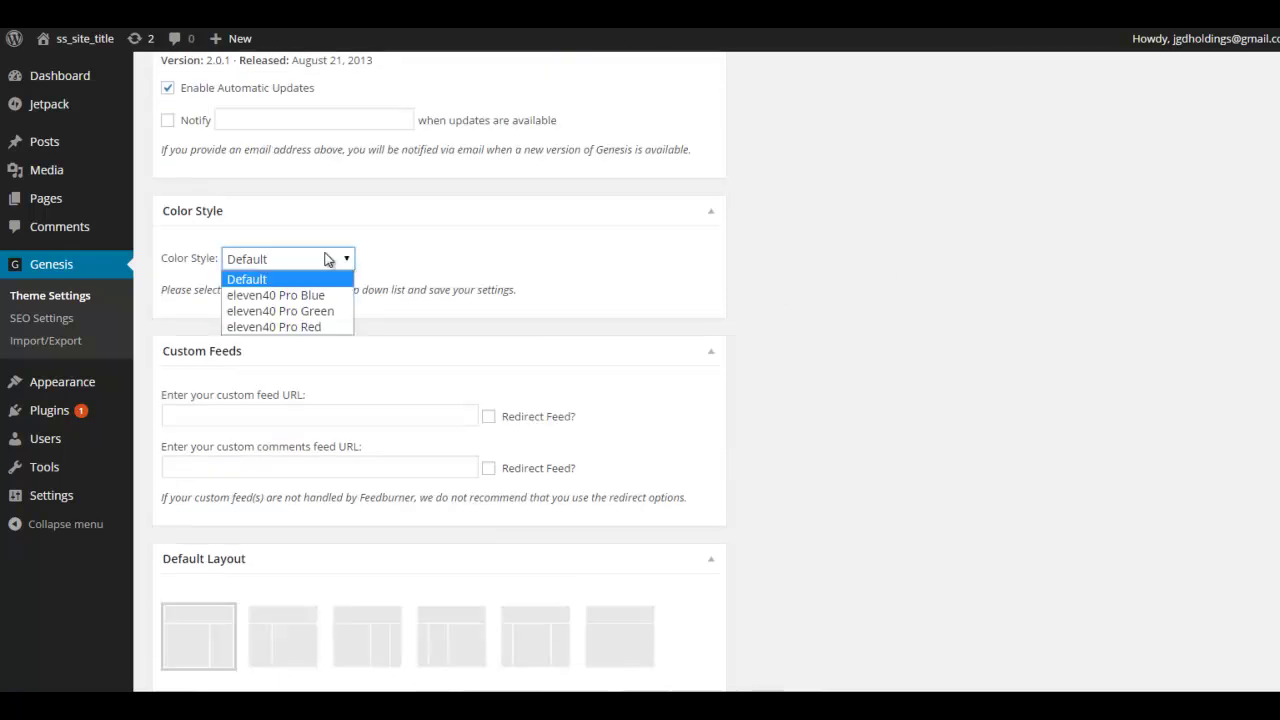
{"action": "left_click", "coordinate": [296, 296]}
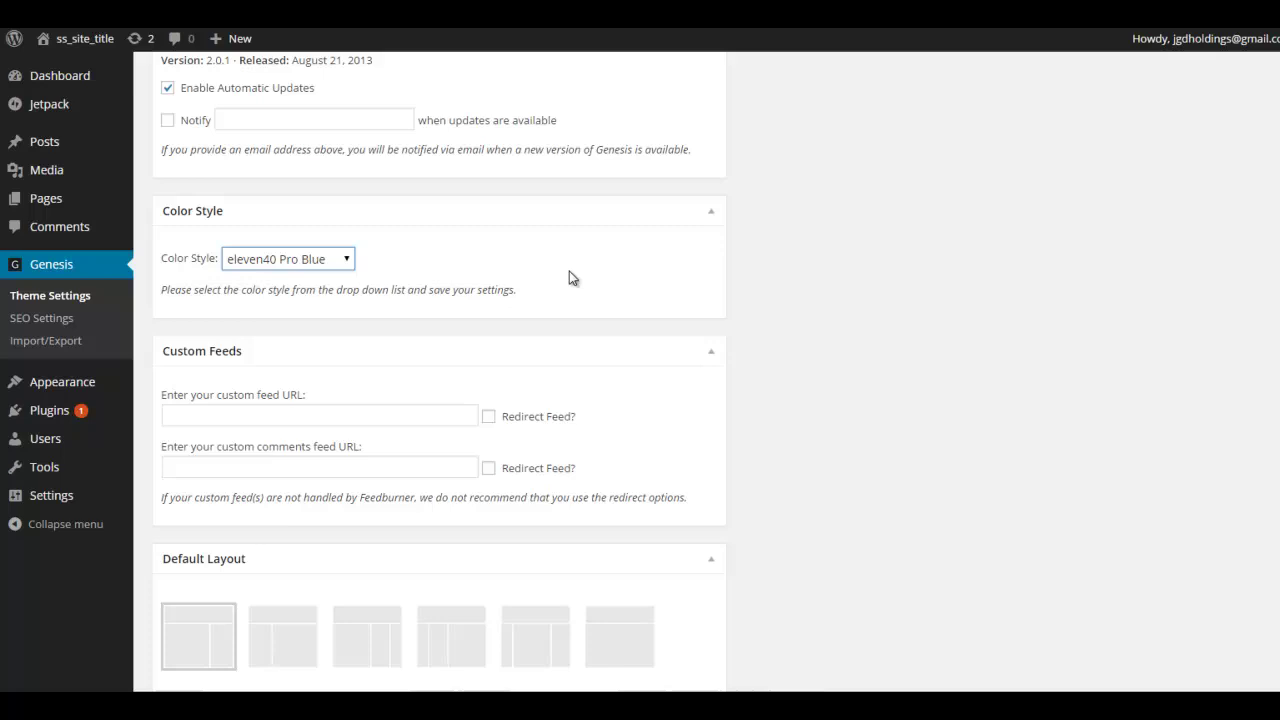
Uncheck Enable Trackbacks on posts and save the theme settings
{"action": "scroll", "coordinate": [830, 262], "scroll_direction": "down", "scroll_amount": 6}
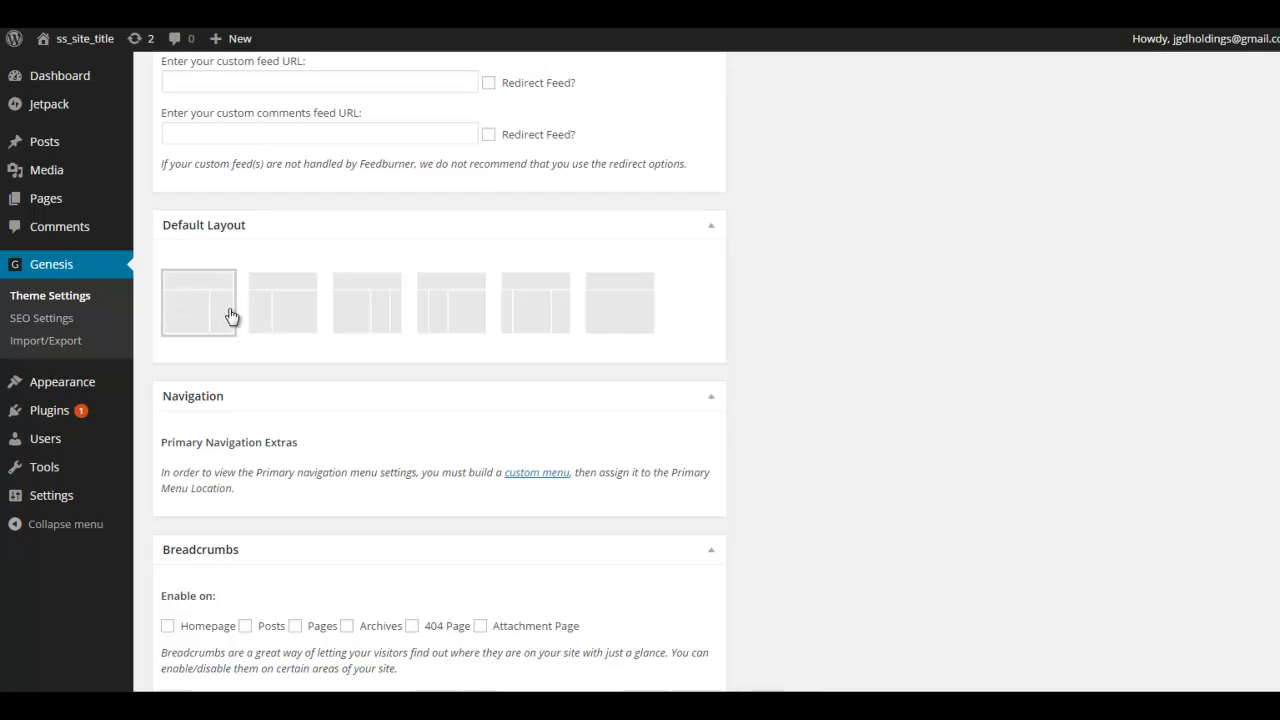
{"action": "scroll", "coordinate": [965, 283], "scroll_direction": "down", "scroll_amount": 3}
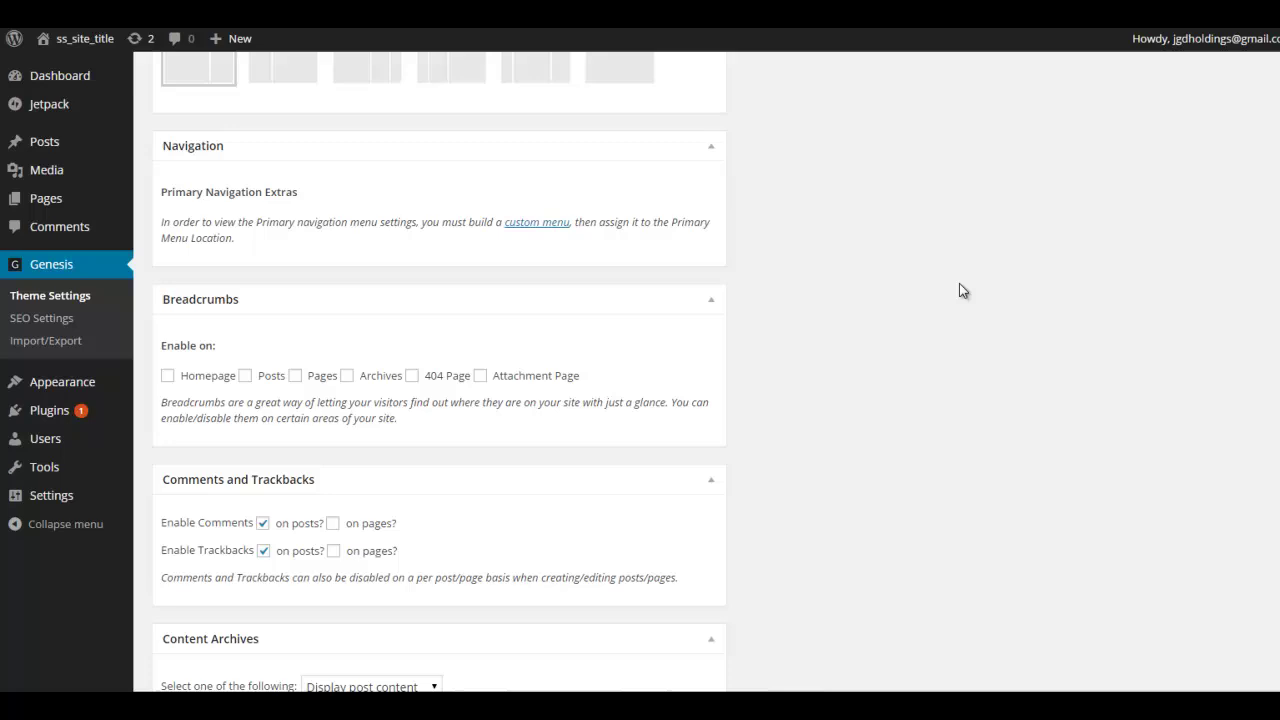
{"action": "scroll", "coordinate": [959, 287], "scroll_direction": "down", "scroll_amount": 1}
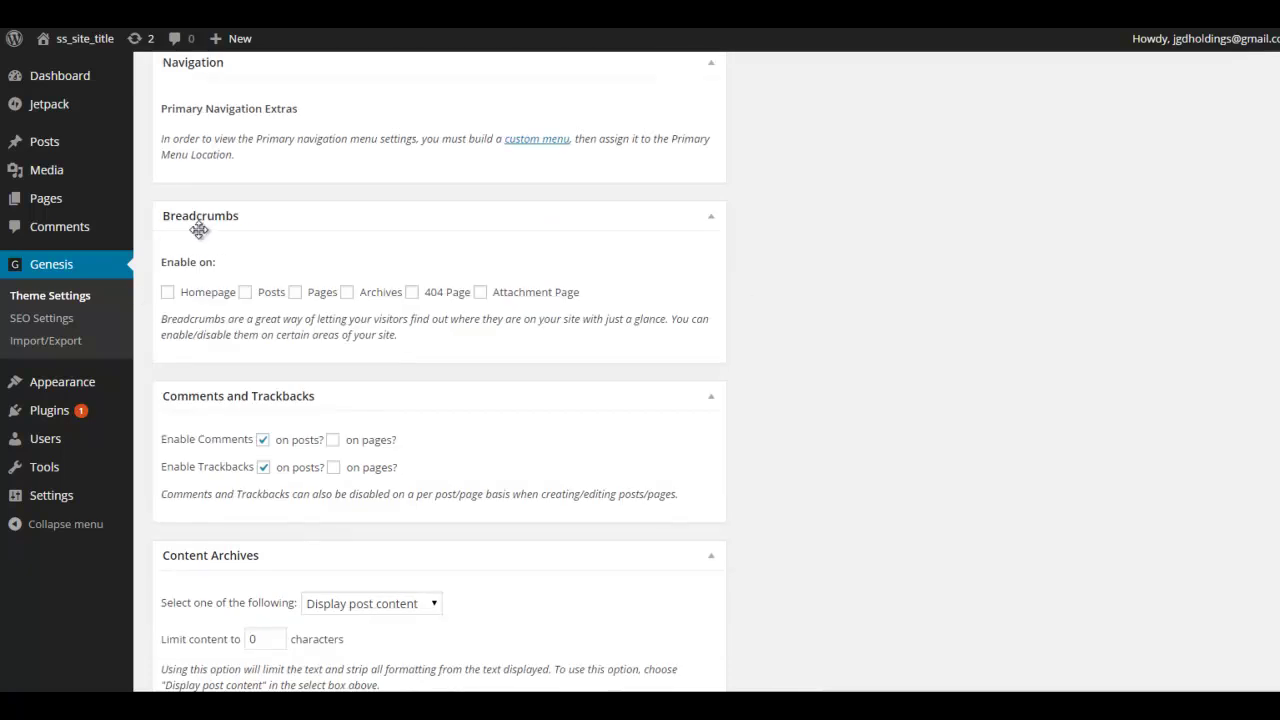
{"action": "scroll", "coordinate": [276, 245], "scroll_direction": "down", "scroll_amount": 2}
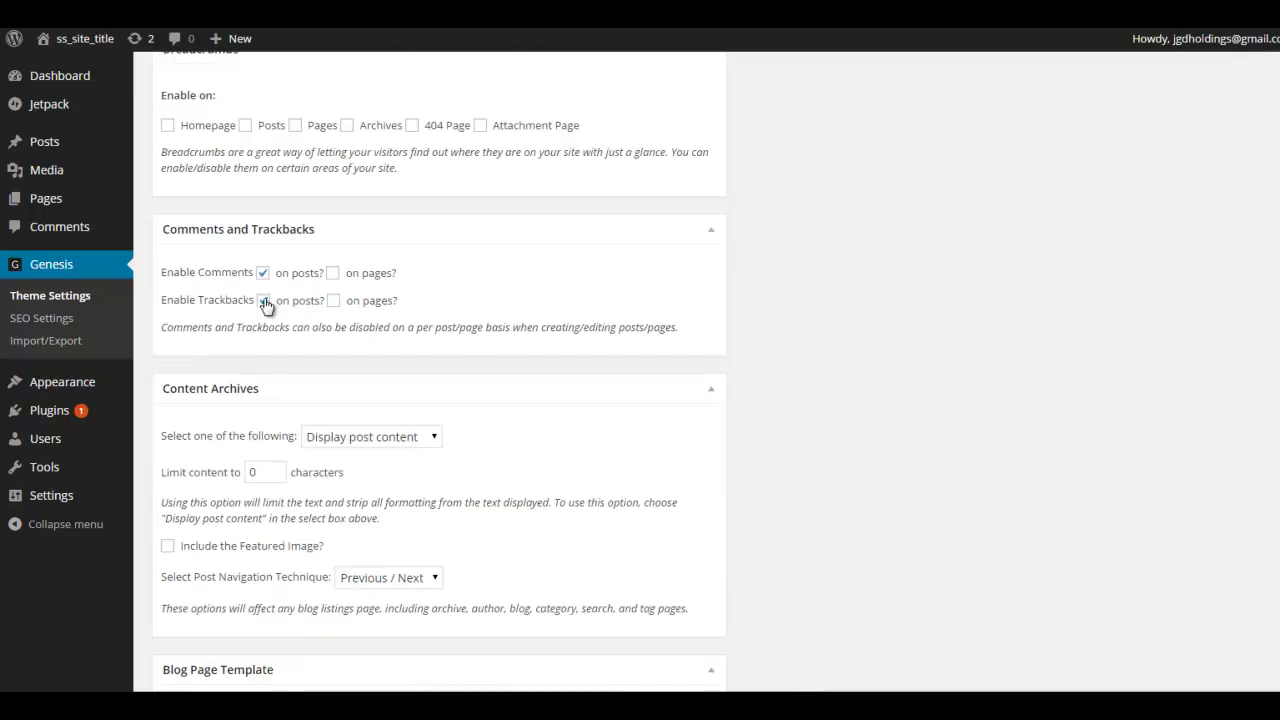
{"action": "left_click", "coordinate": [264, 302]}
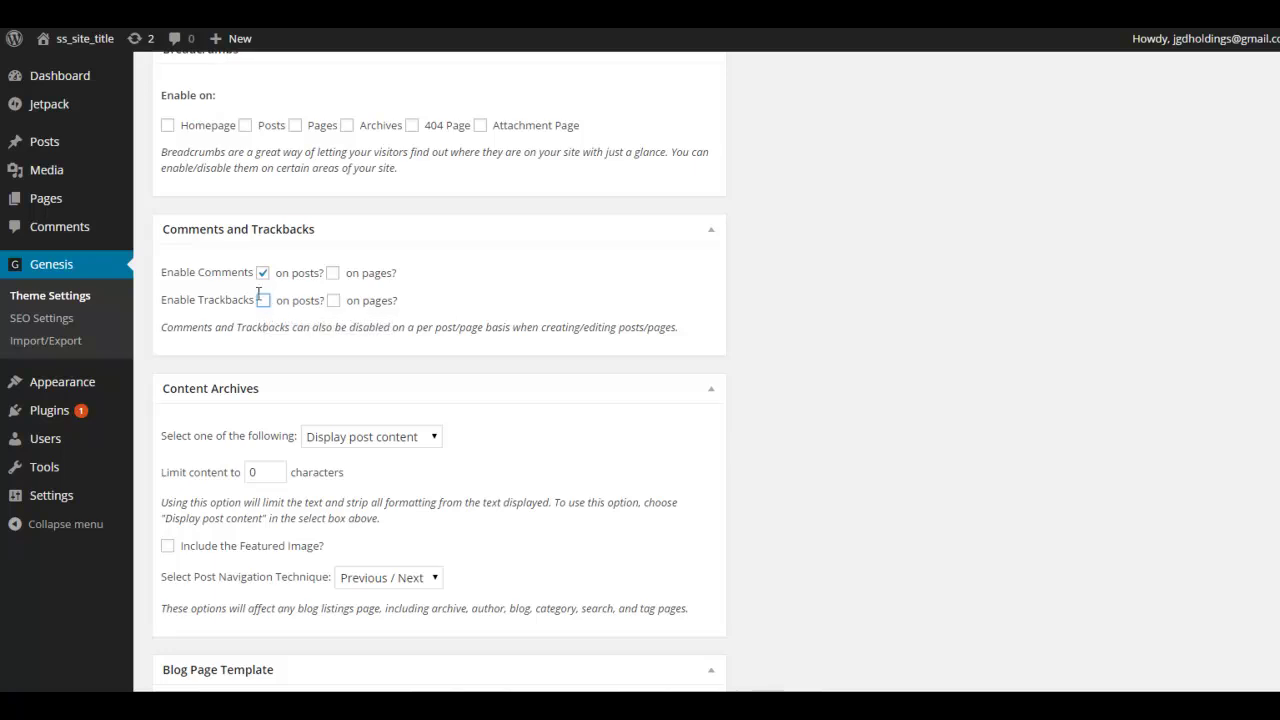
{"action": "scroll", "coordinate": [690, 291], "scroll_direction": "down", "scroll_amount": 3}
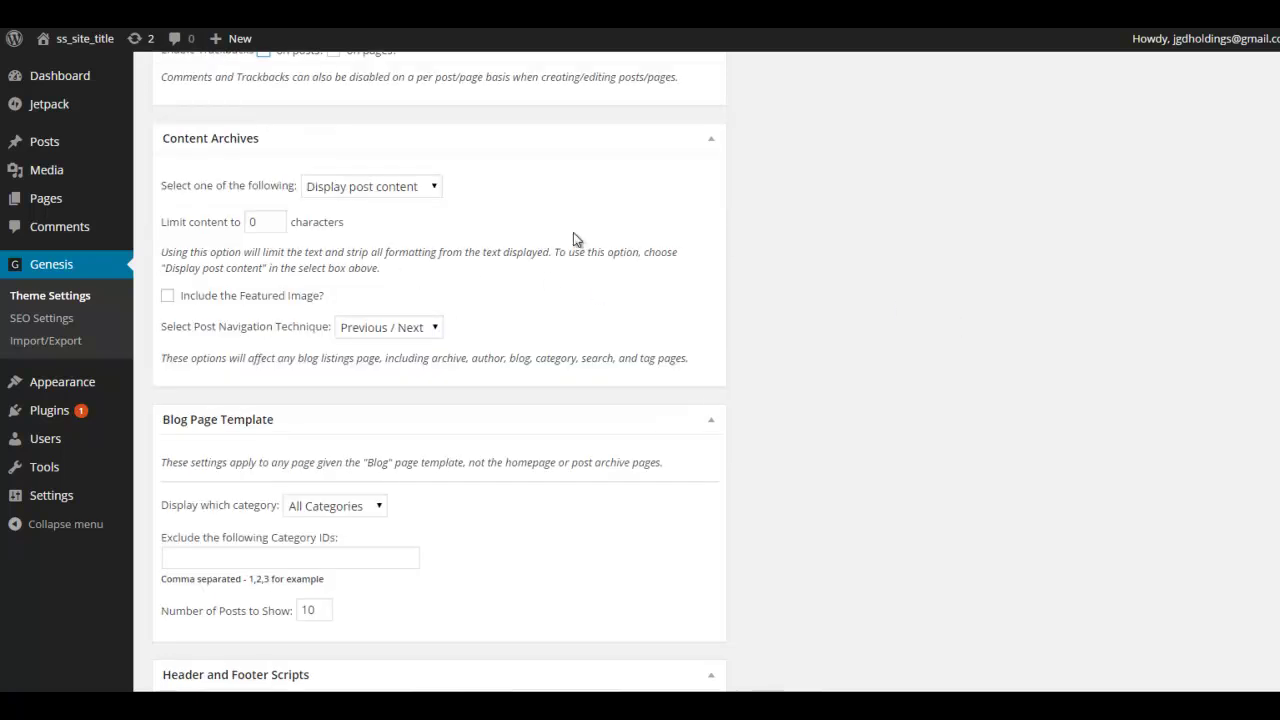
{"action": "scroll", "coordinate": [568, 300], "scroll_direction": "down", "scroll_amount": 3}
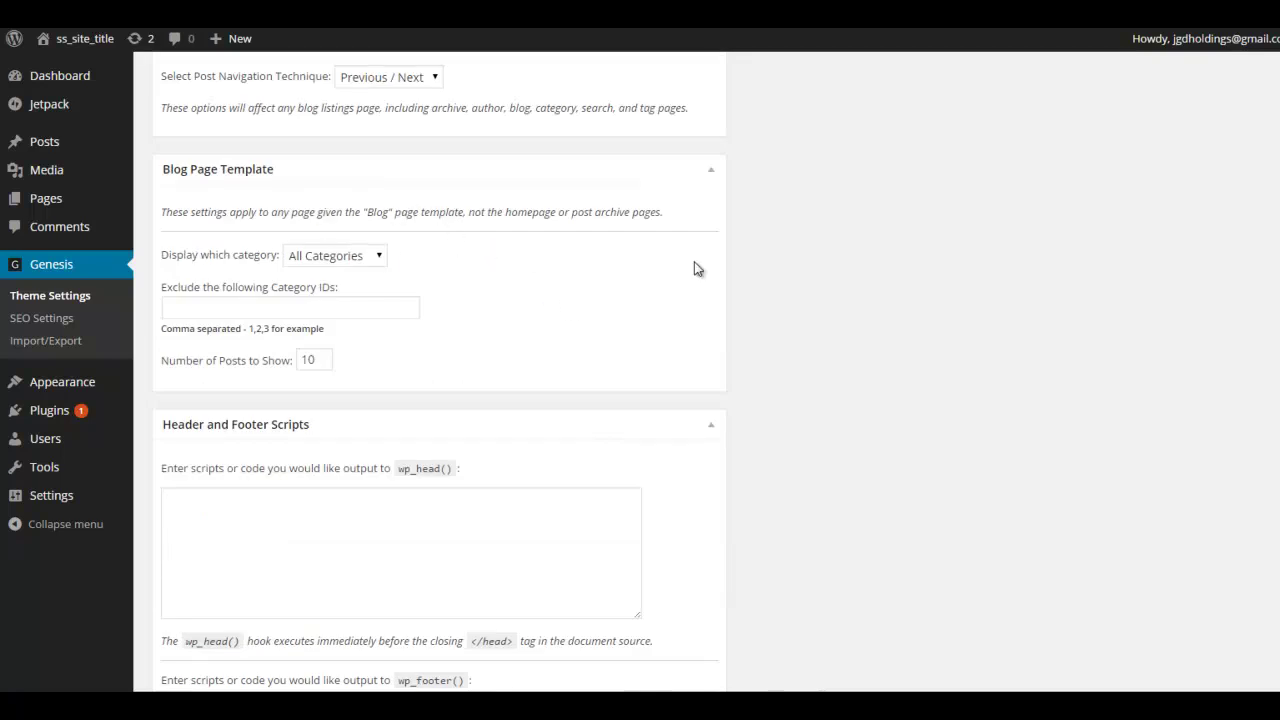
{"action": "scroll", "coordinate": [806, 289], "scroll_direction": "down", "scroll_amount": 2}
{"action": "left_click", "coordinate": [238, 341]}
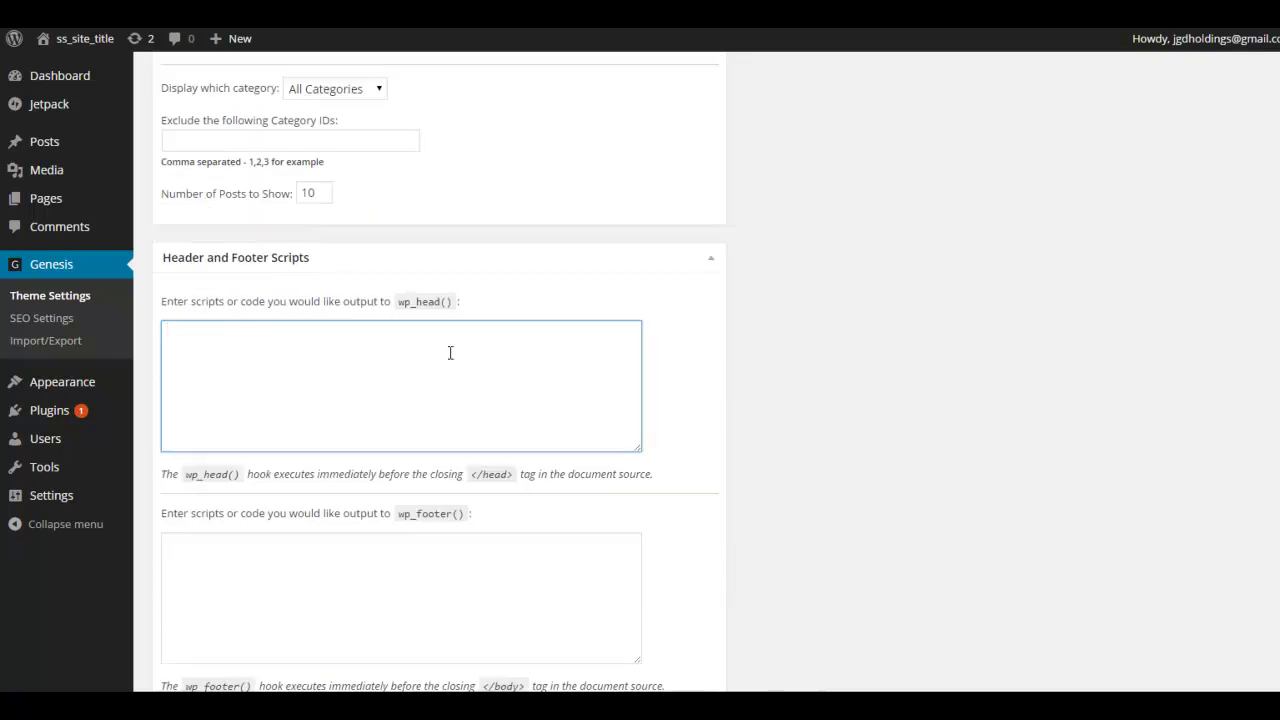
{"action": "scroll", "coordinate": [817, 327], "scroll_direction": "down", "scroll_amount": 2}
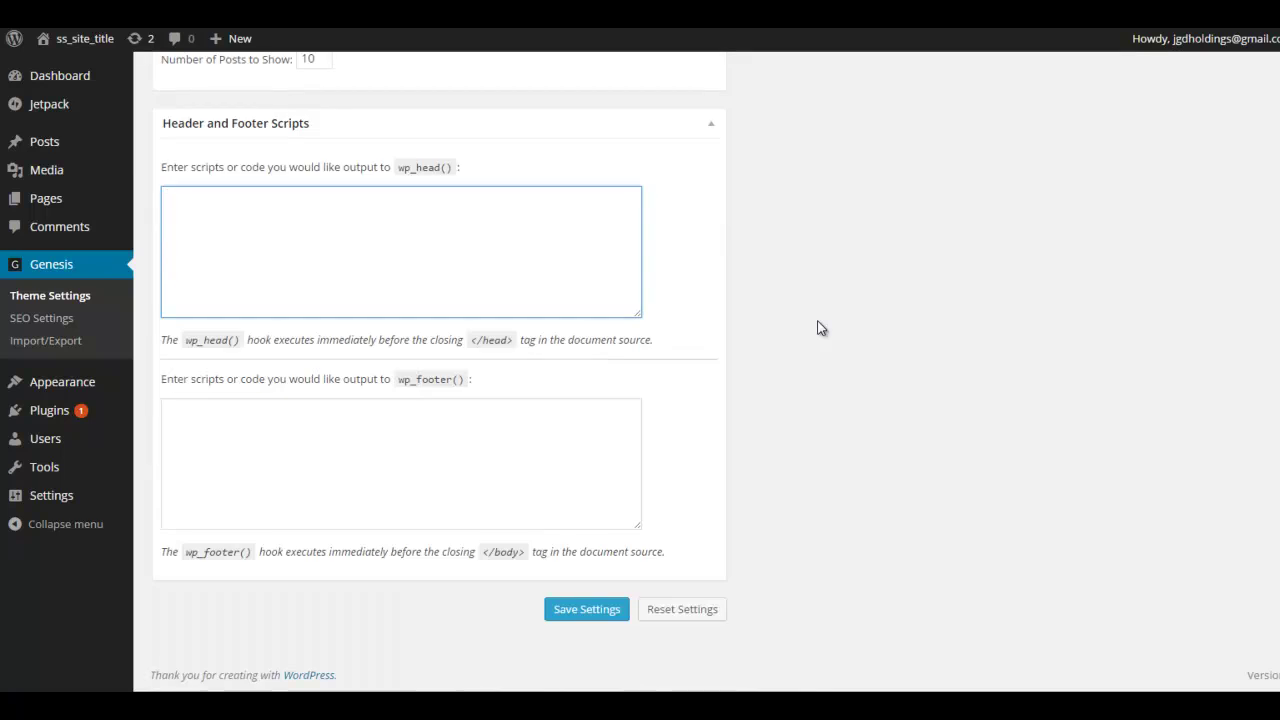
{"action": "left_click", "coordinate": [606, 610]}
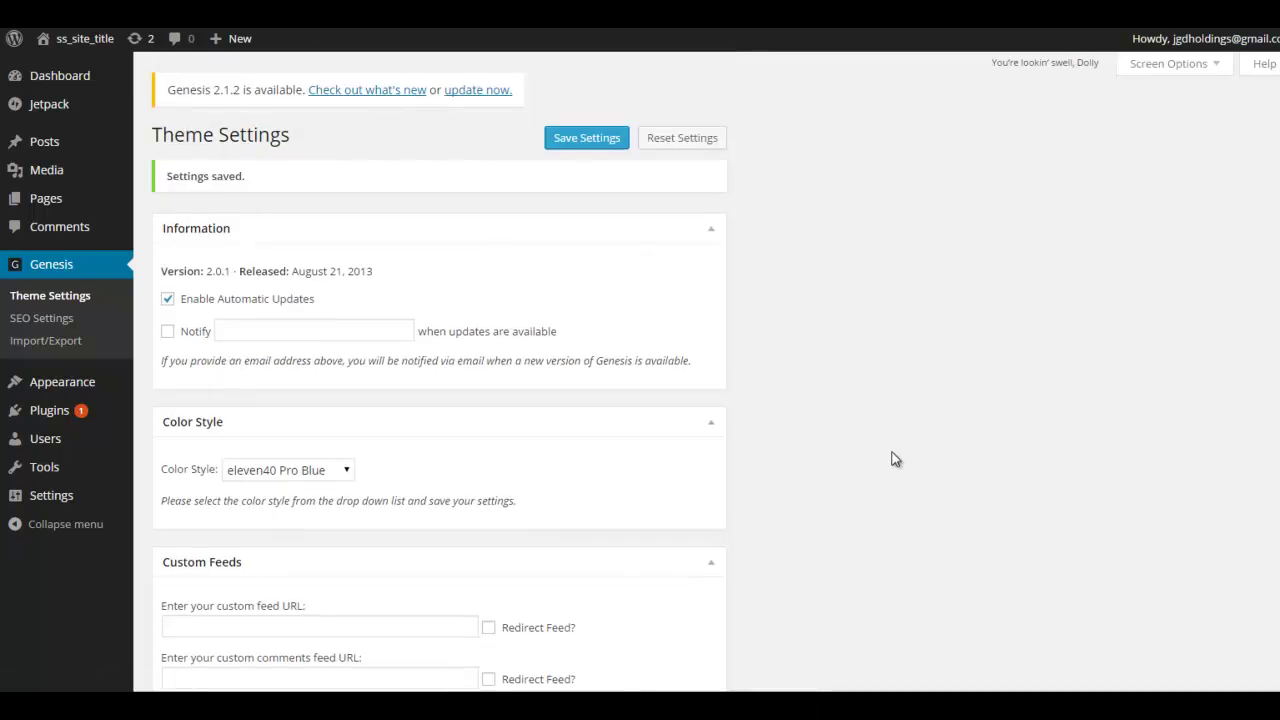
Switch the permalink structure from ?p=123 to Post name and save
{"action": "mouse_move", "coordinate": [50, 498]}
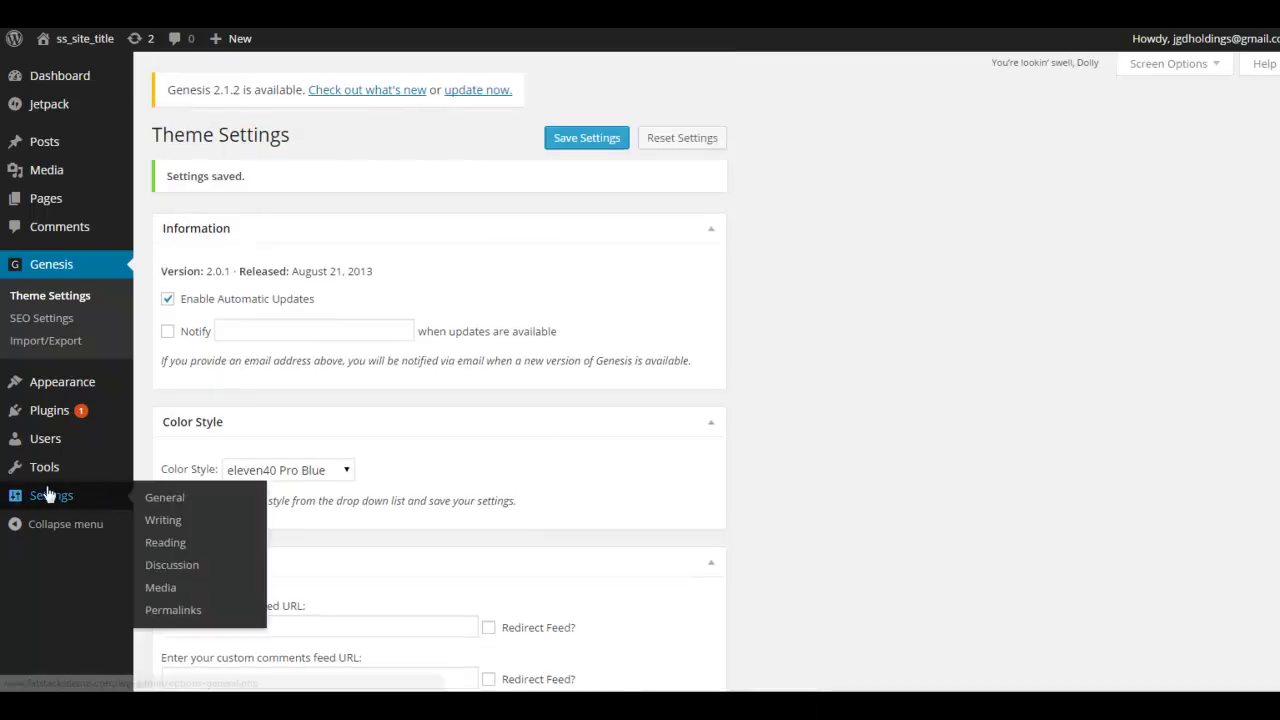
{"action": "left_click", "coordinate": [175, 612]}
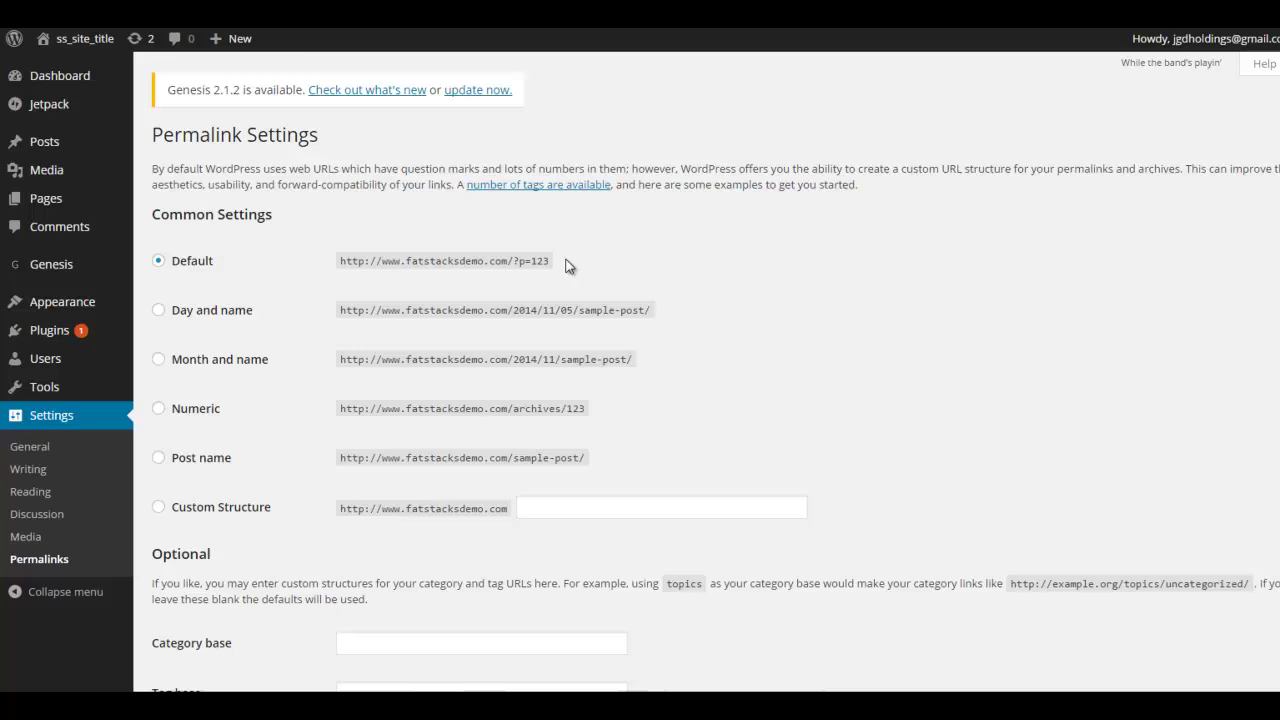
{"action": "left_click_drag", "start_coordinate": [516, 261], "coordinate": [548, 263]}
{"action": "left_click", "coordinate": [638, 263]}
{"action": "left_click", "coordinate": [161, 459]}
{"action": "scroll", "coordinate": [487, 325], "scroll_direction": "down", "scroll_amount": 2}
{"action": "left_click", "coordinate": [208, 603]}
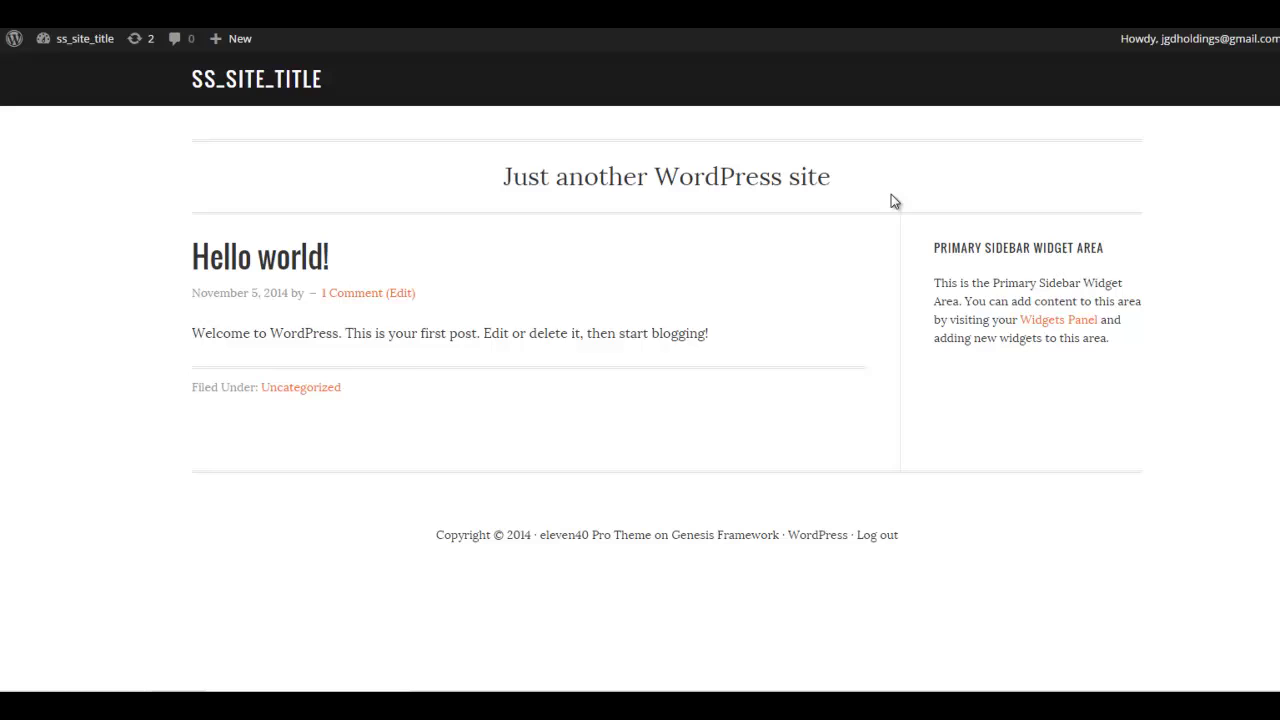
In Settings > General, delete the default tagline
{"action": "mouse_move", "coordinate": [3, 62]}
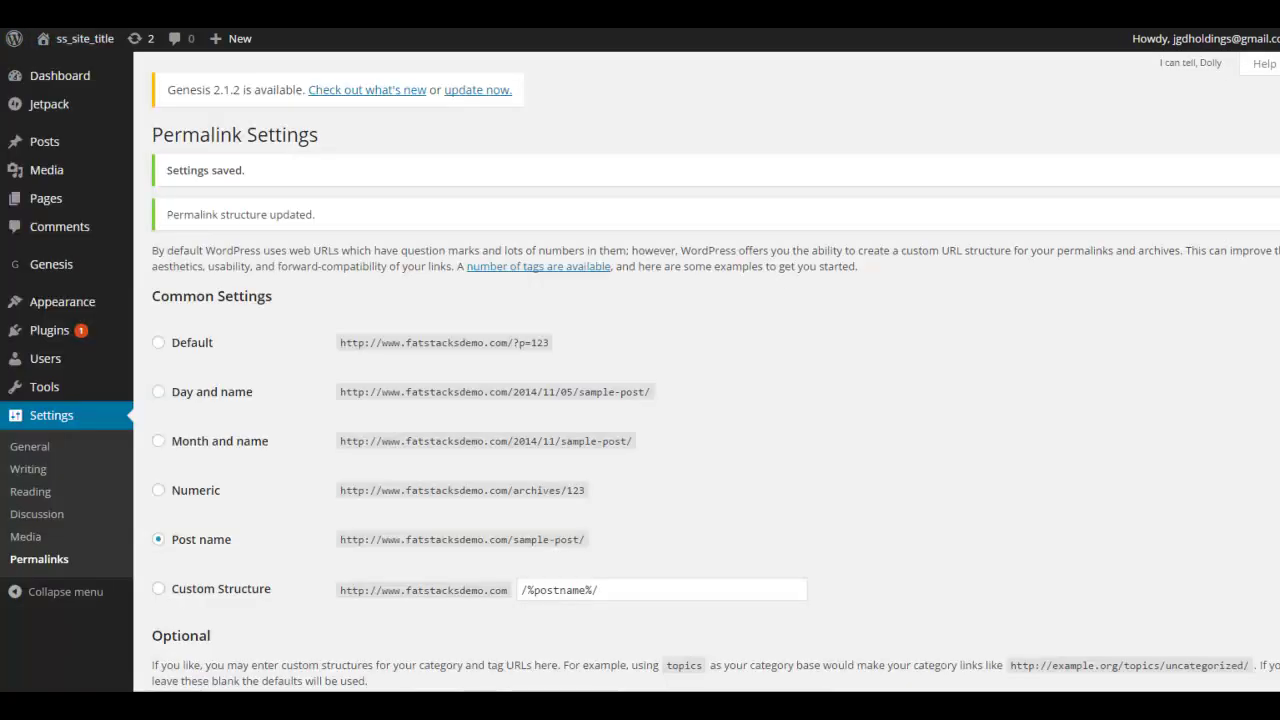
{"action": "scroll", "coordinate": [600, 280], "scroll_direction": "down", "scroll_amount": 2}
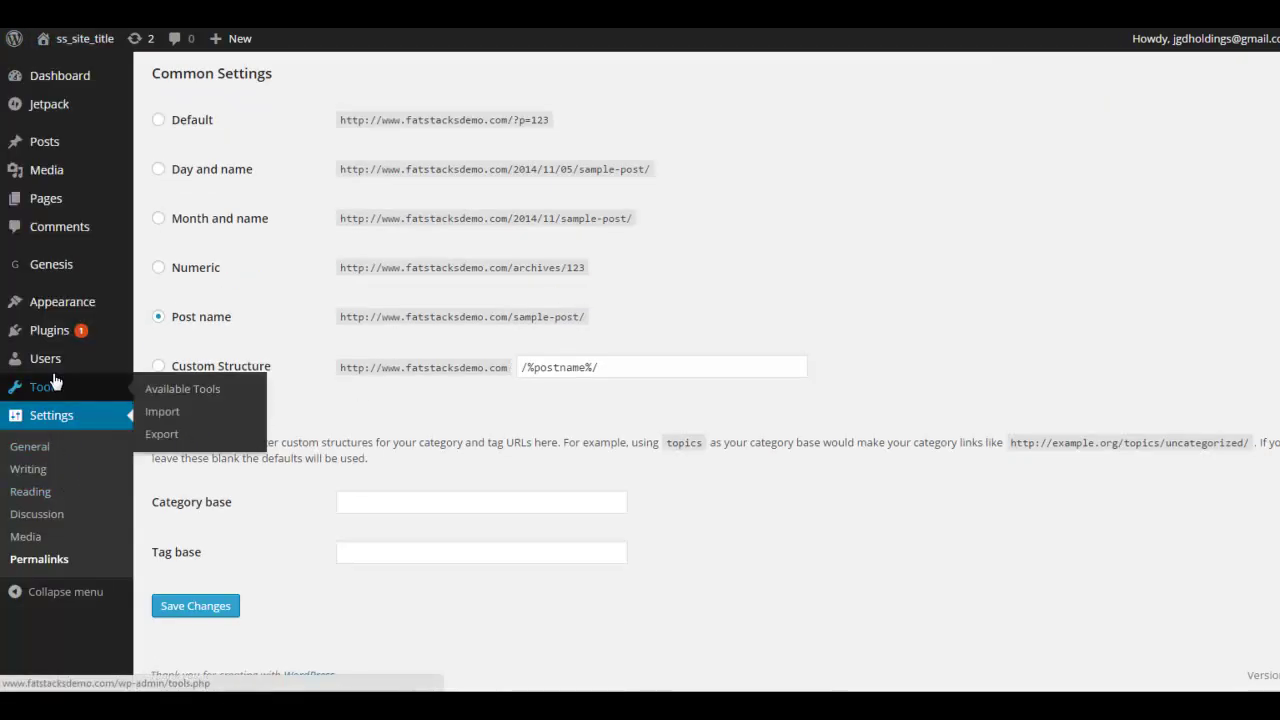
{"action": "left_click", "coordinate": [17, 453]}
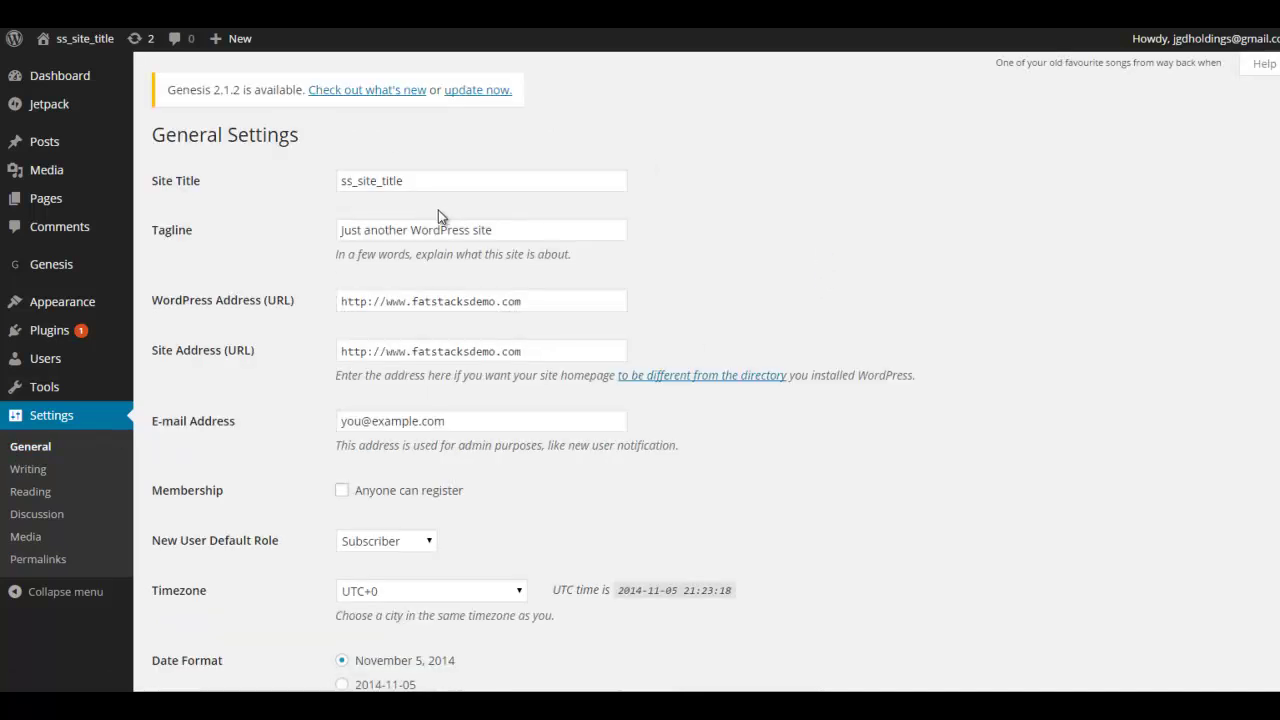
{"action": "triple_click", "coordinate": [530, 229]}
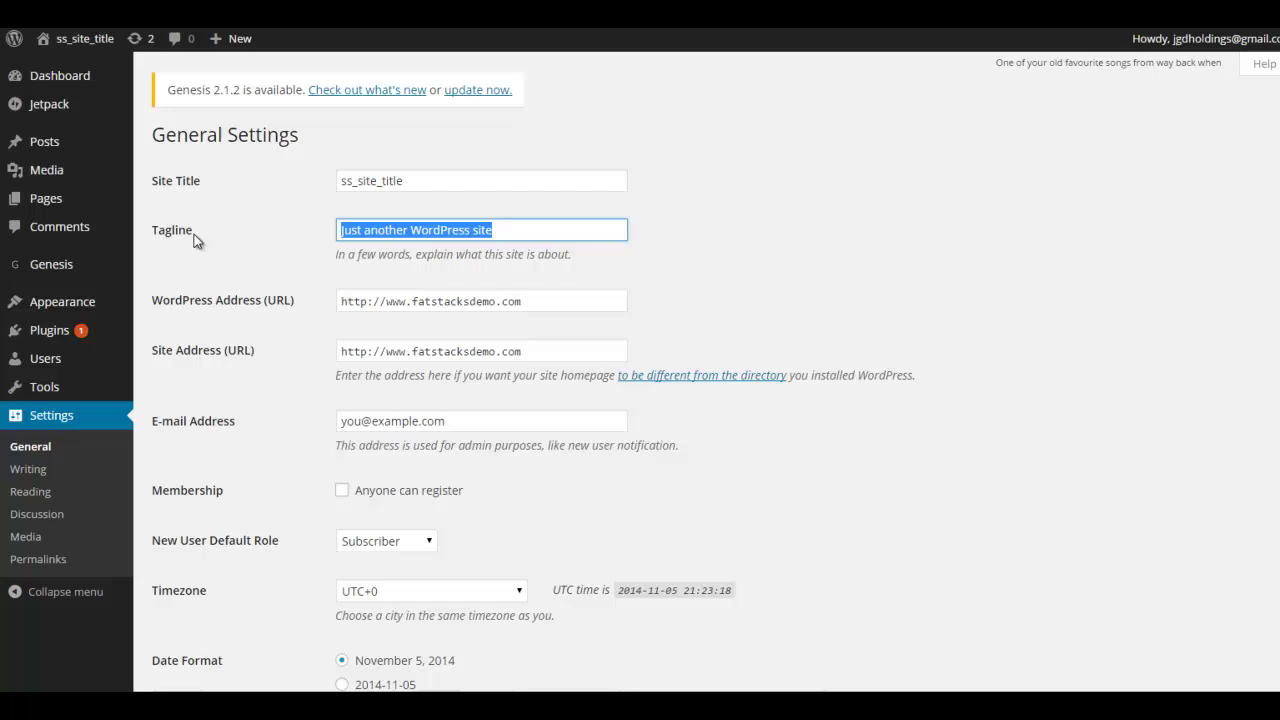
{"action": "key", "text": "BackSpace"}
{"action": "left_click", "coordinate": [374, 230]}
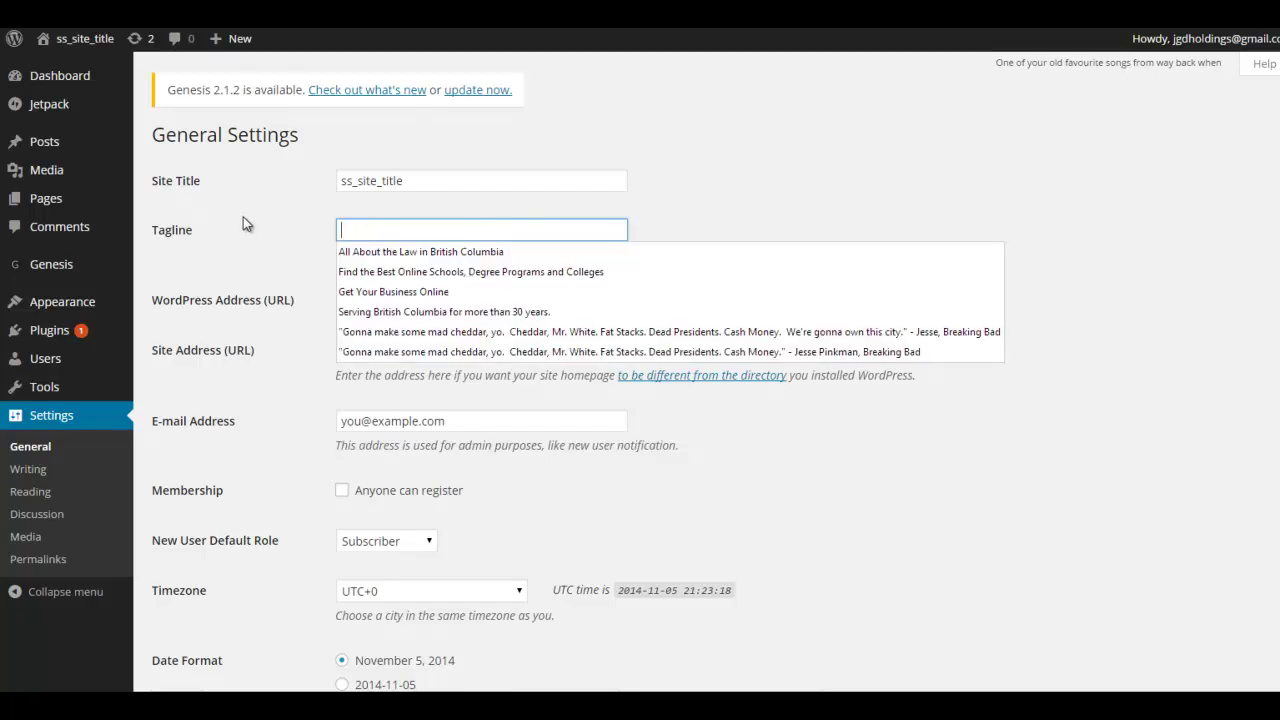
{"action": "left_click", "coordinate": [308, 229]}
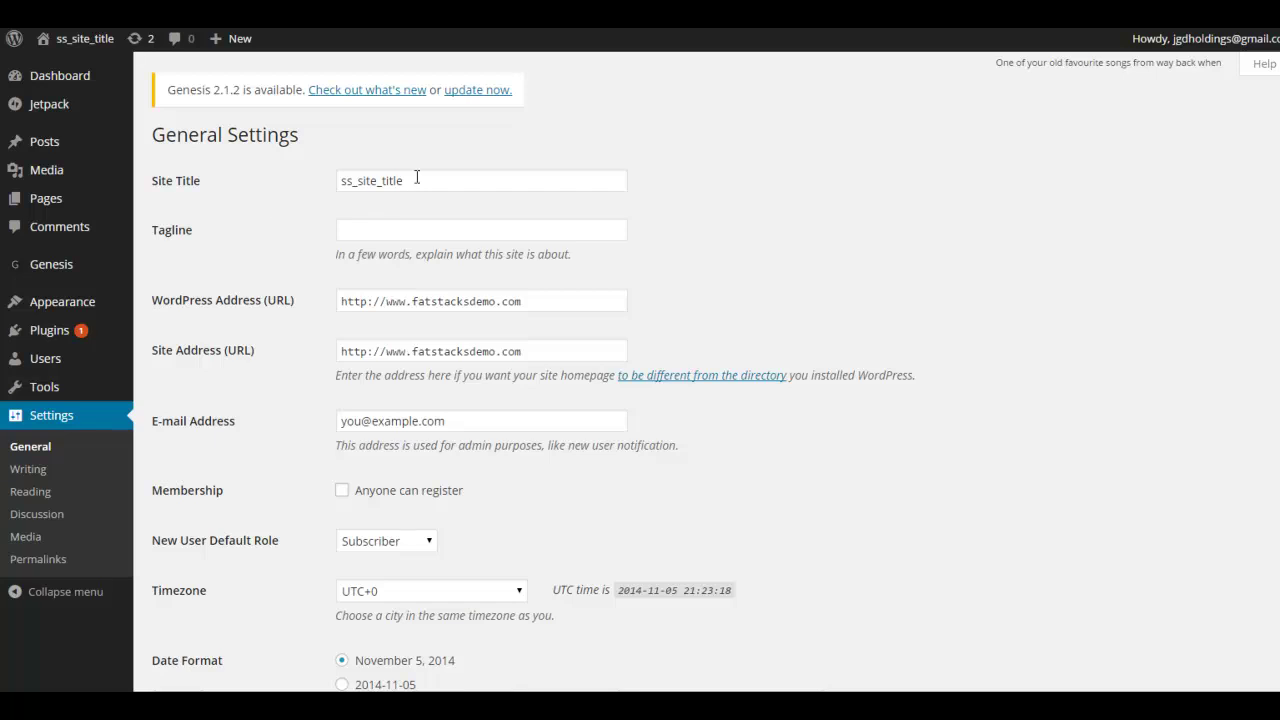
Delete the Site Title text and save the general settings
{"action": "left_click_drag", "start_coordinate": [421, 175], "coordinate": [281, 170]}
{"action": "key", "text": "BackSpace"}
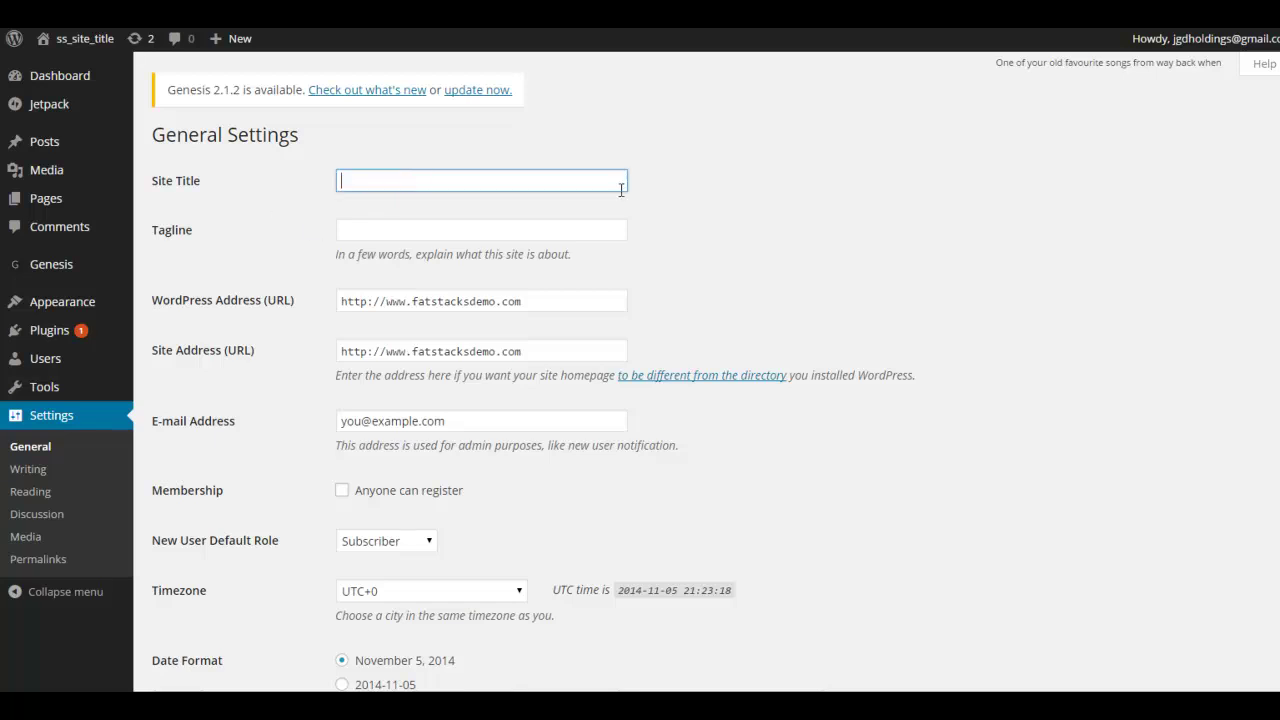
{"action": "left_click", "coordinate": [729, 162]}
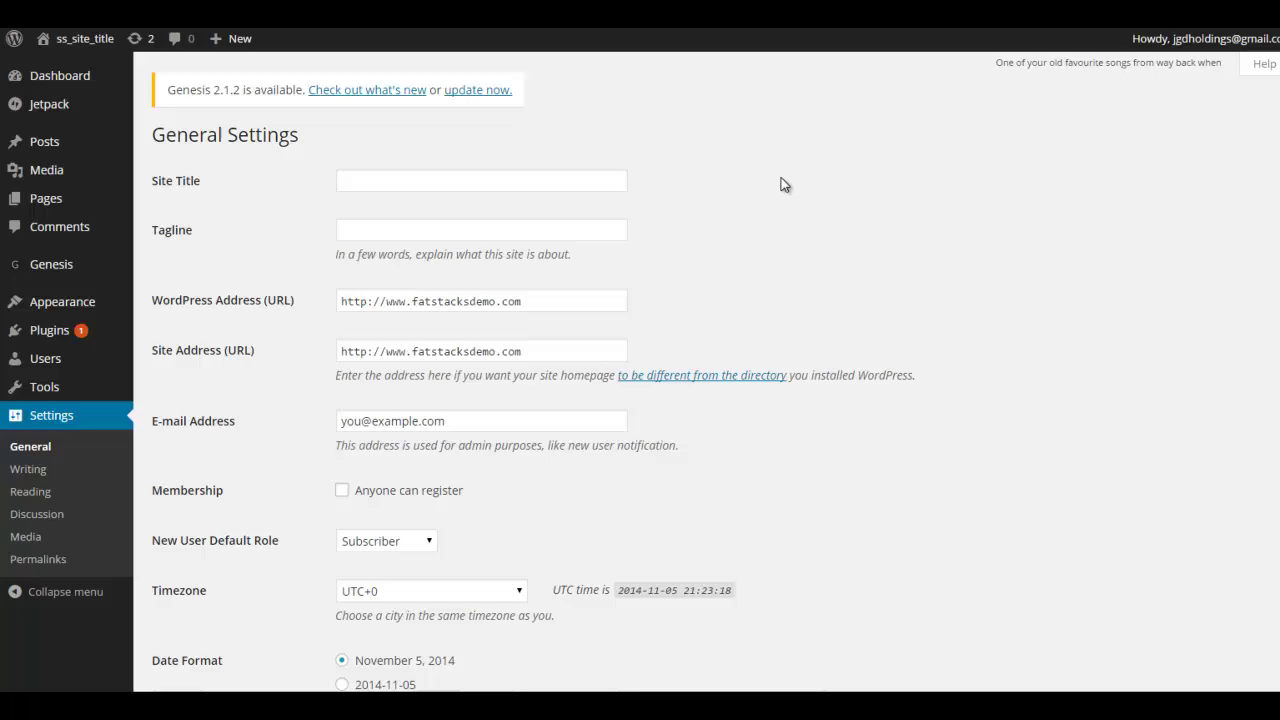
{"action": "scroll", "coordinate": [789, 214], "scroll_direction": "down", "scroll_amount": 4}
{"action": "left_click", "coordinate": [212, 592]}
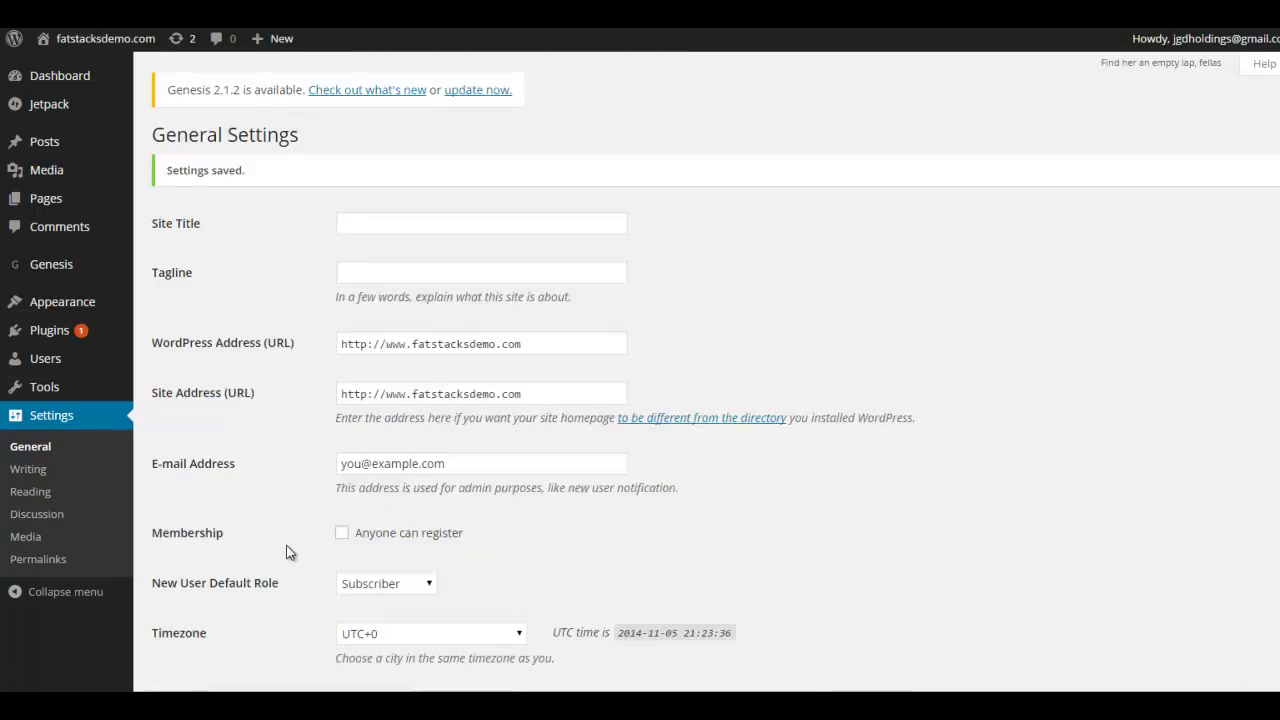
View the Appearance > Header page, then visit the live site from the admin bar
{"action": "mouse_move", "coordinate": [71, 300]}
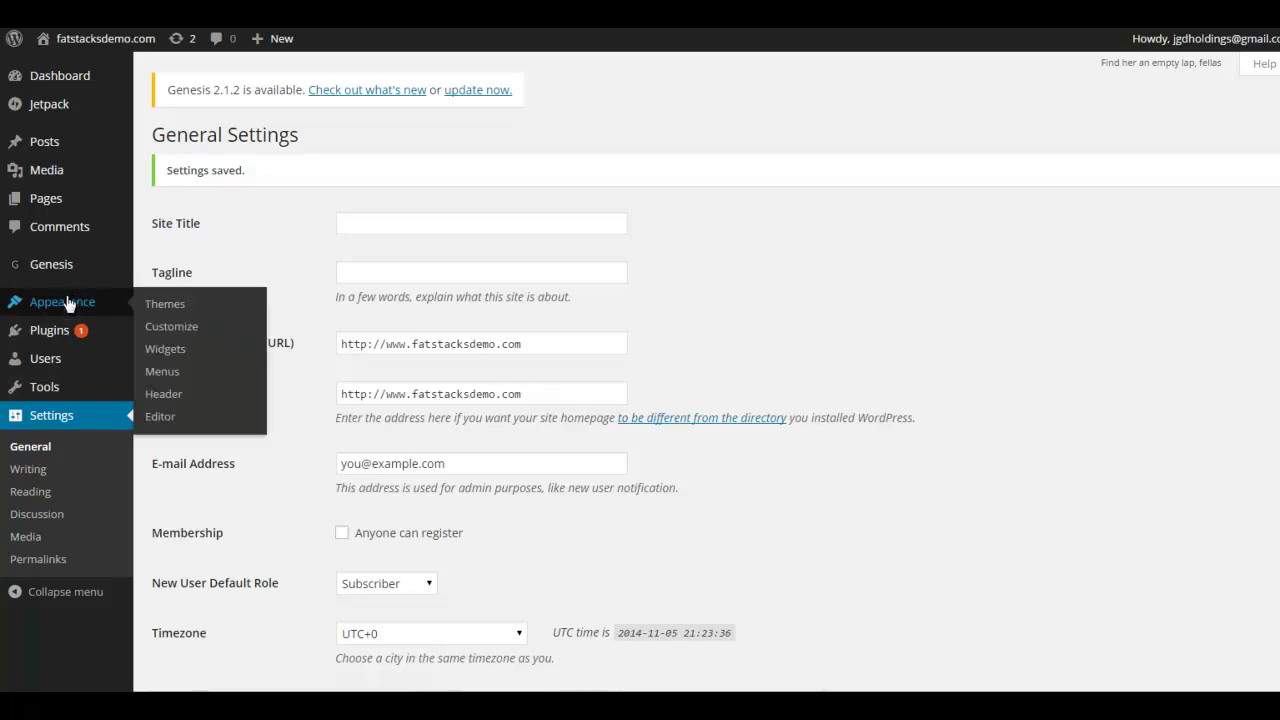
{"action": "left_click", "coordinate": [163, 395]}
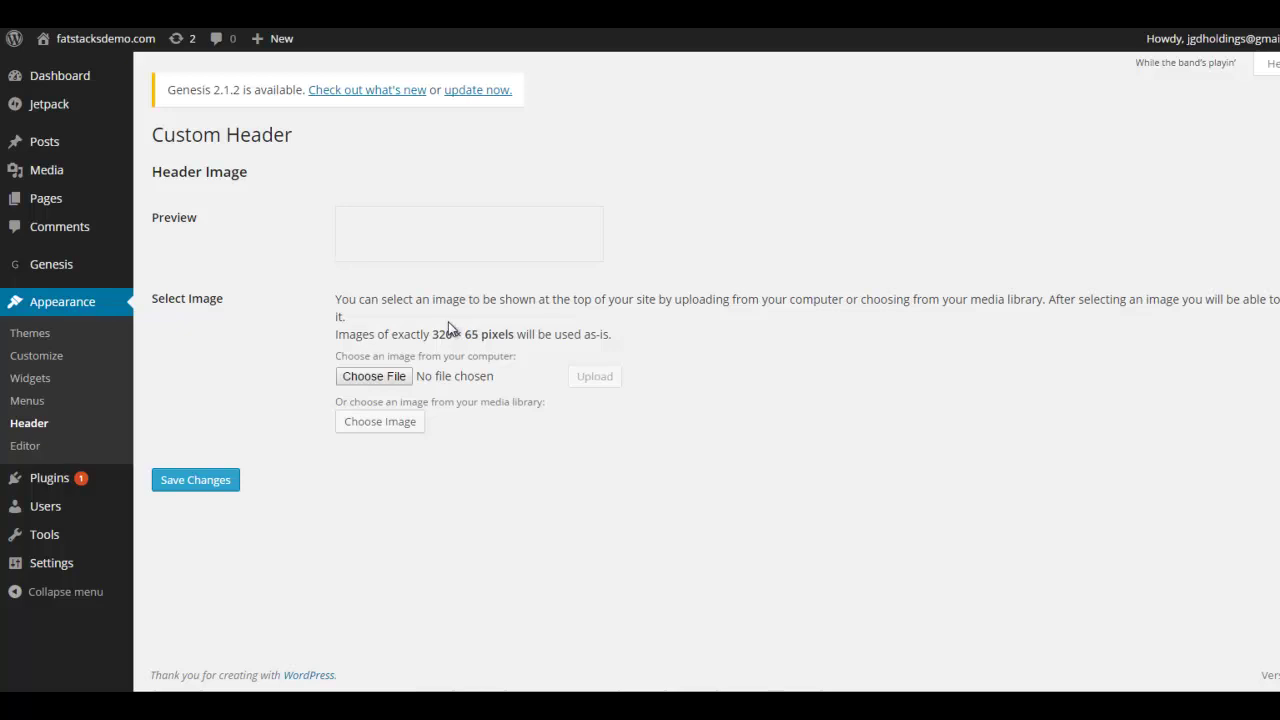
{"action": "left_click", "coordinate": [140, 40]}
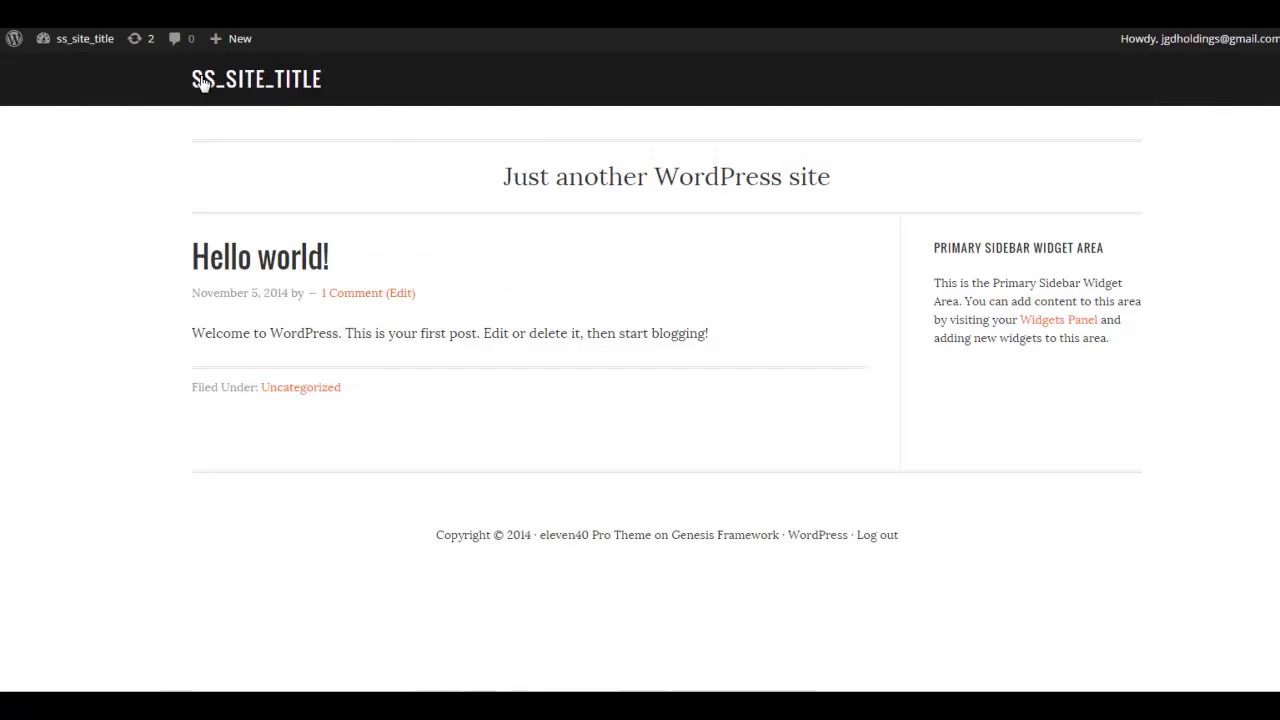
Go back from the front end to the Custom Header admin page
{"action": "mouse_move", "coordinate": [85, 38]}
{"action": "key", "text": "alt+Left"}
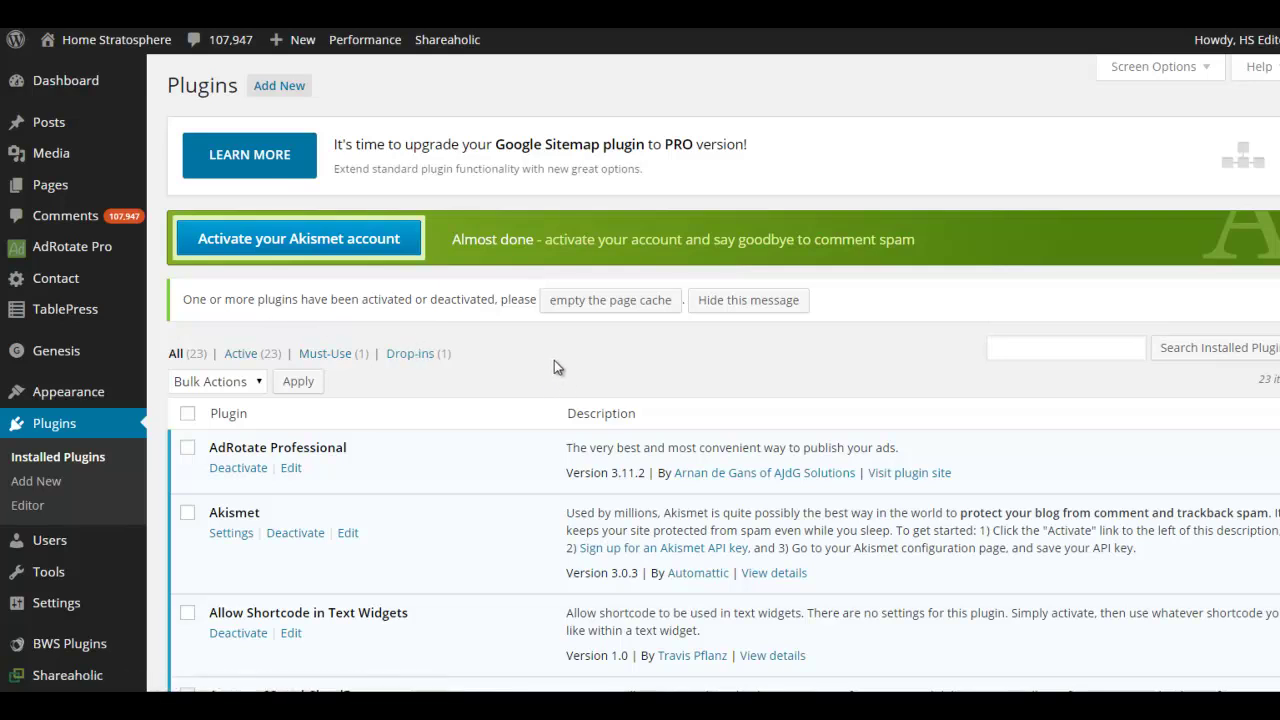
{"action": "scroll", "coordinate": [533, 356], "scroll_direction": "down", "scroll_amount": 1}
{"action": "scroll", "coordinate": [513, 336], "scroll_direction": "down", "scroll_amount": 1}
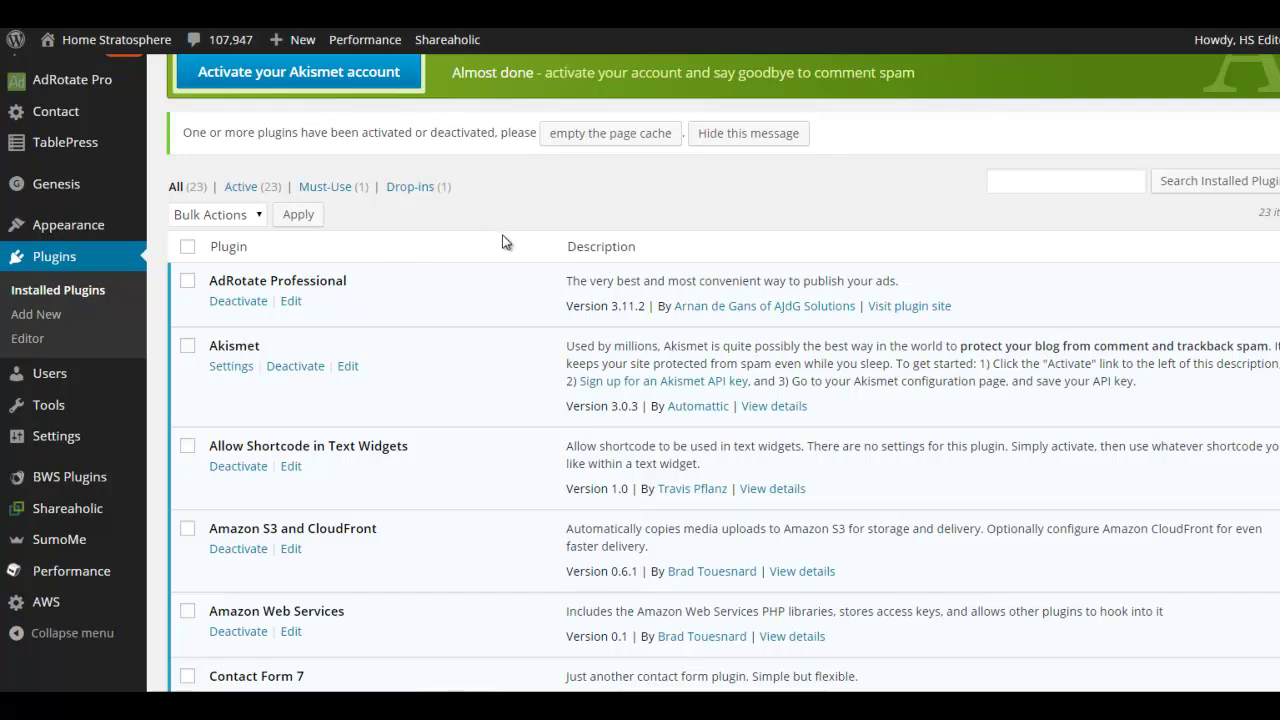
{"action": "scroll", "coordinate": [503, 241], "scroll_direction": "down", "scroll_amount": 2}
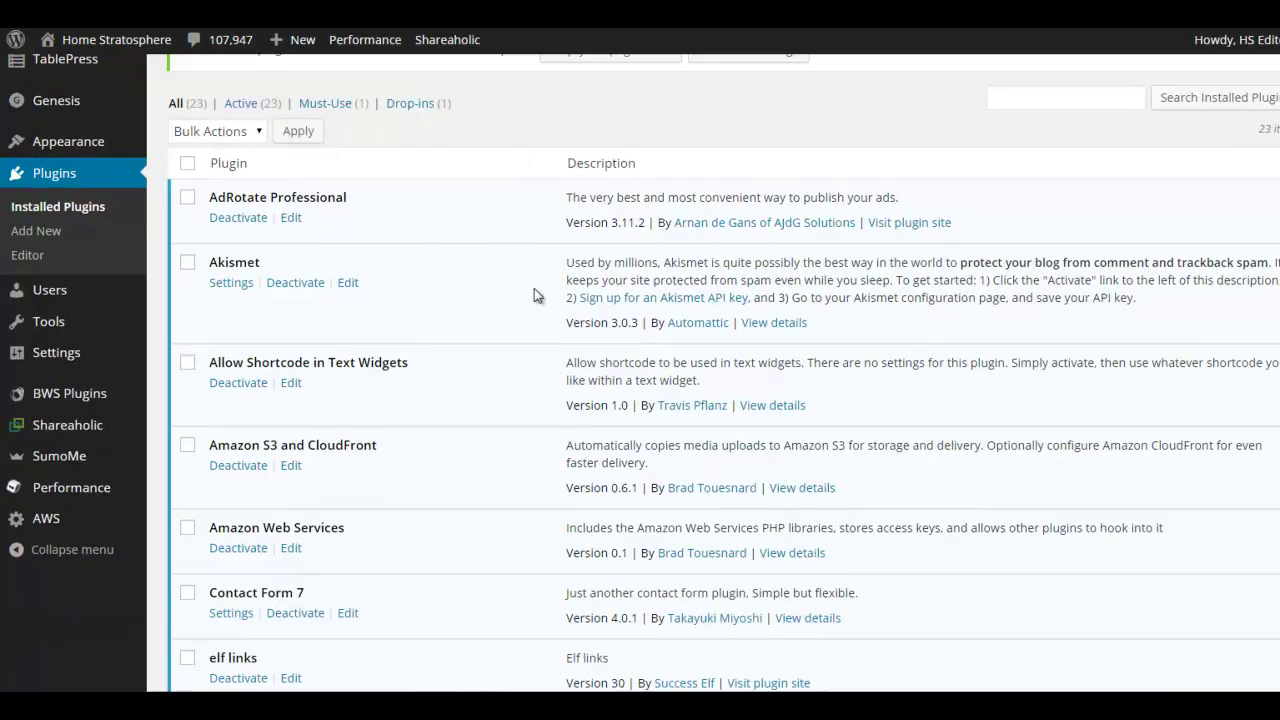
{"action": "scroll", "coordinate": [479, 280], "scroll_direction": "down", "scroll_amount": 1}
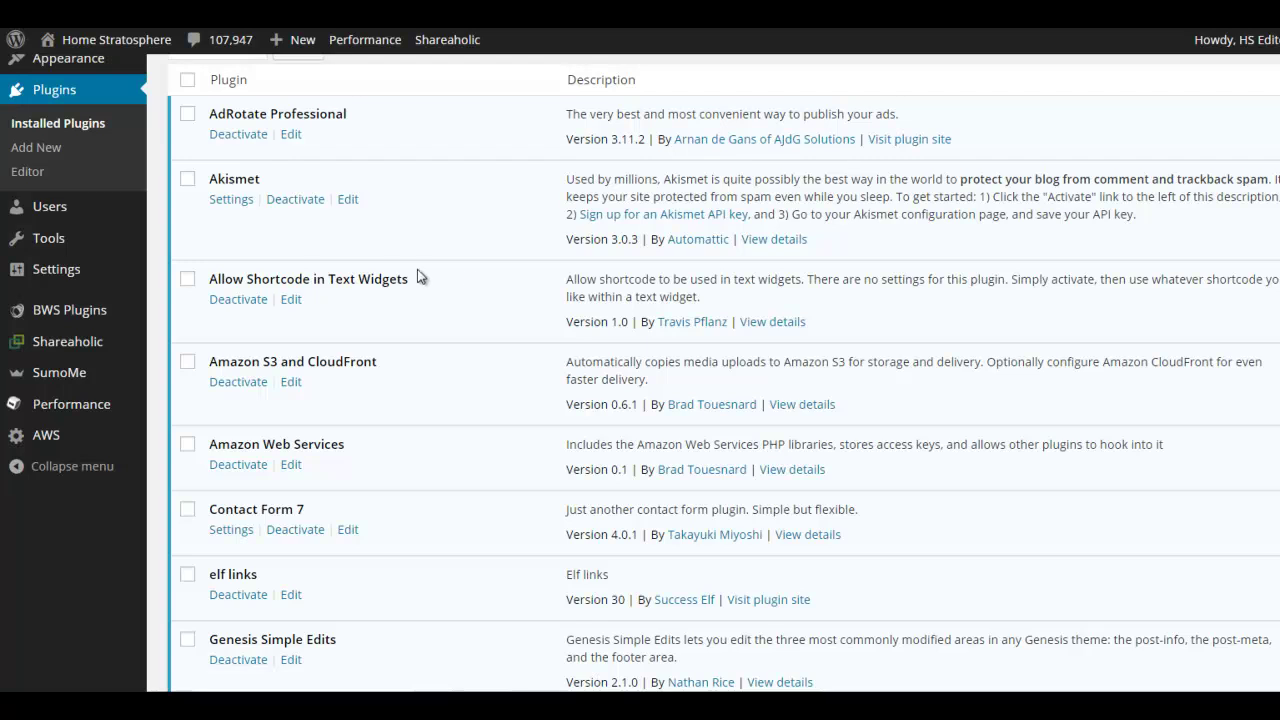
{"action": "scroll", "coordinate": [470, 280], "scroll_direction": "down", "scroll_amount": 1}
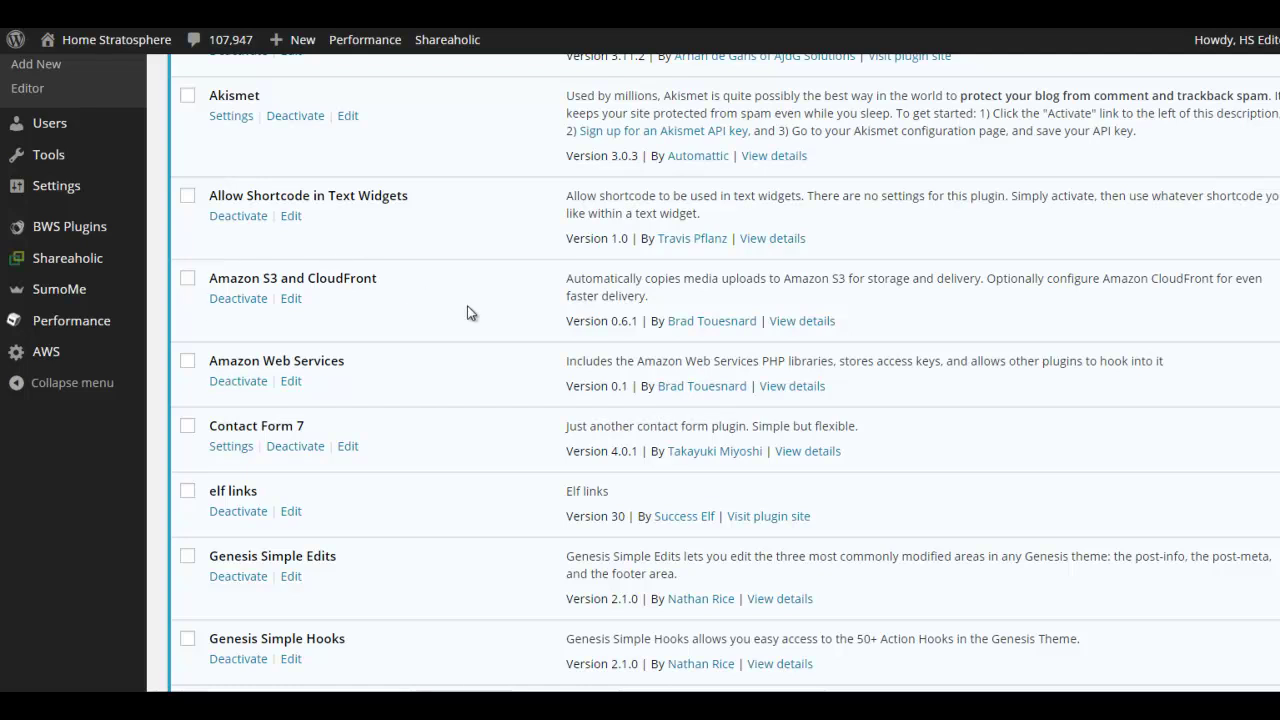
{"action": "scroll", "coordinate": [470, 313], "scroll_direction": "down", "scroll_amount": 2}
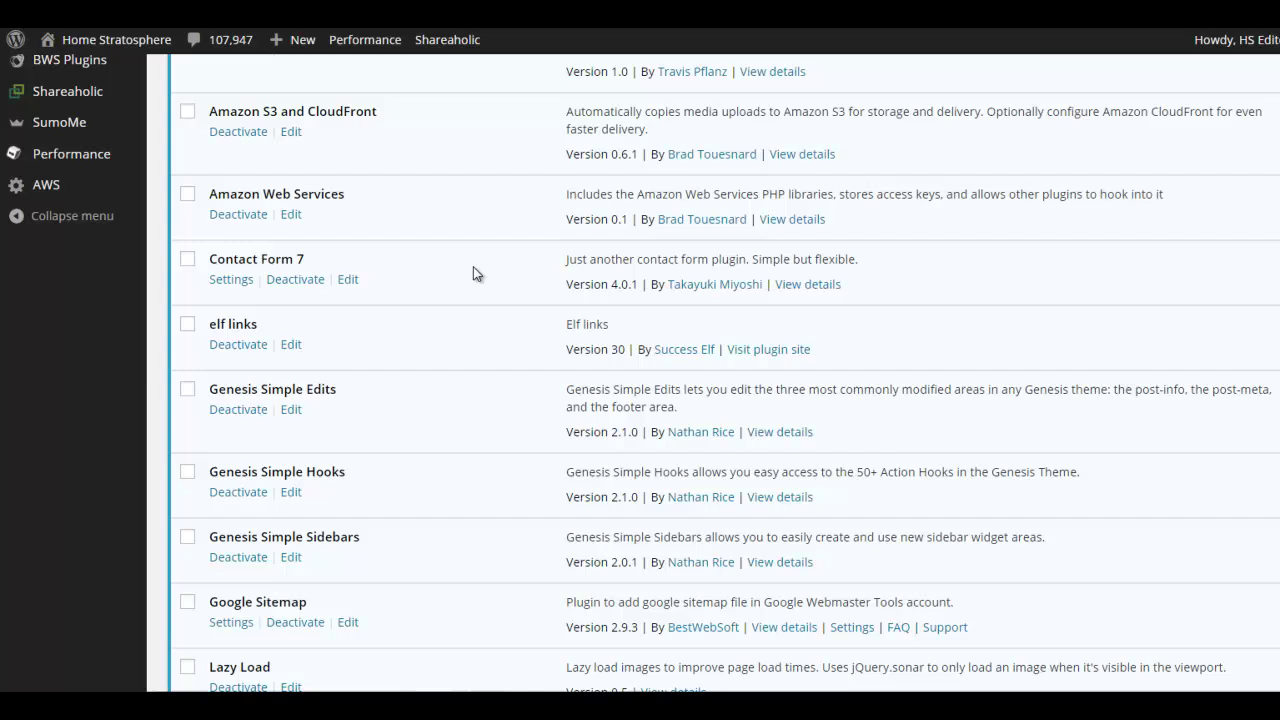
{"action": "scroll", "coordinate": [476, 272], "scroll_direction": "down", "scroll_amount": 1}
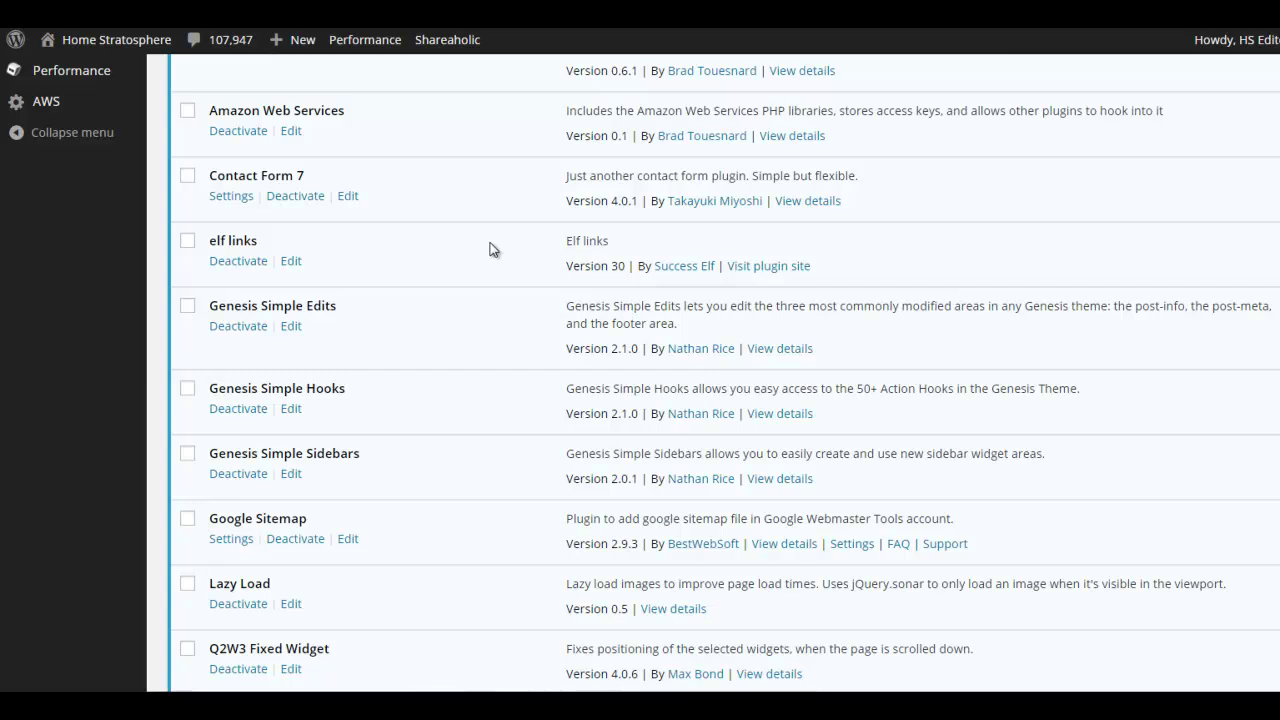
{"action": "scroll", "coordinate": [490, 249], "scroll_direction": "down", "scroll_amount": 3}
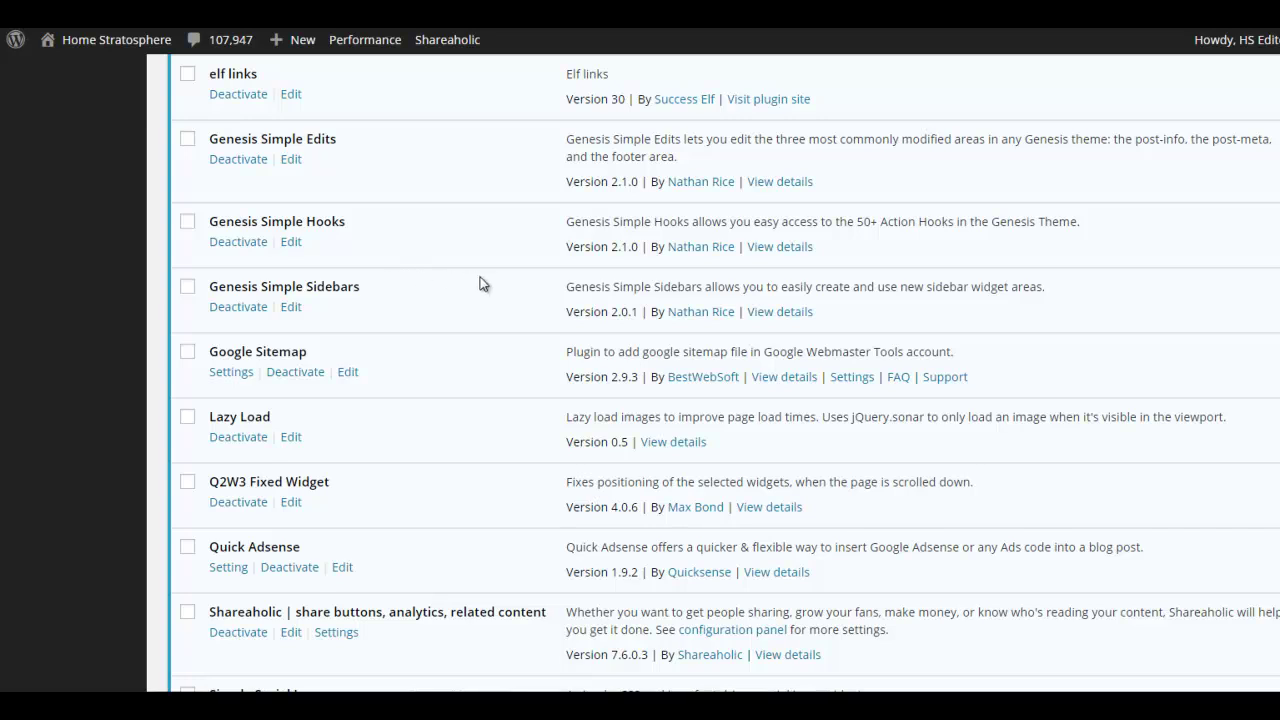
{"action": "scroll", "coordinate": [486, 286], "scroll_direction": "down", "scroll_amount": 1}
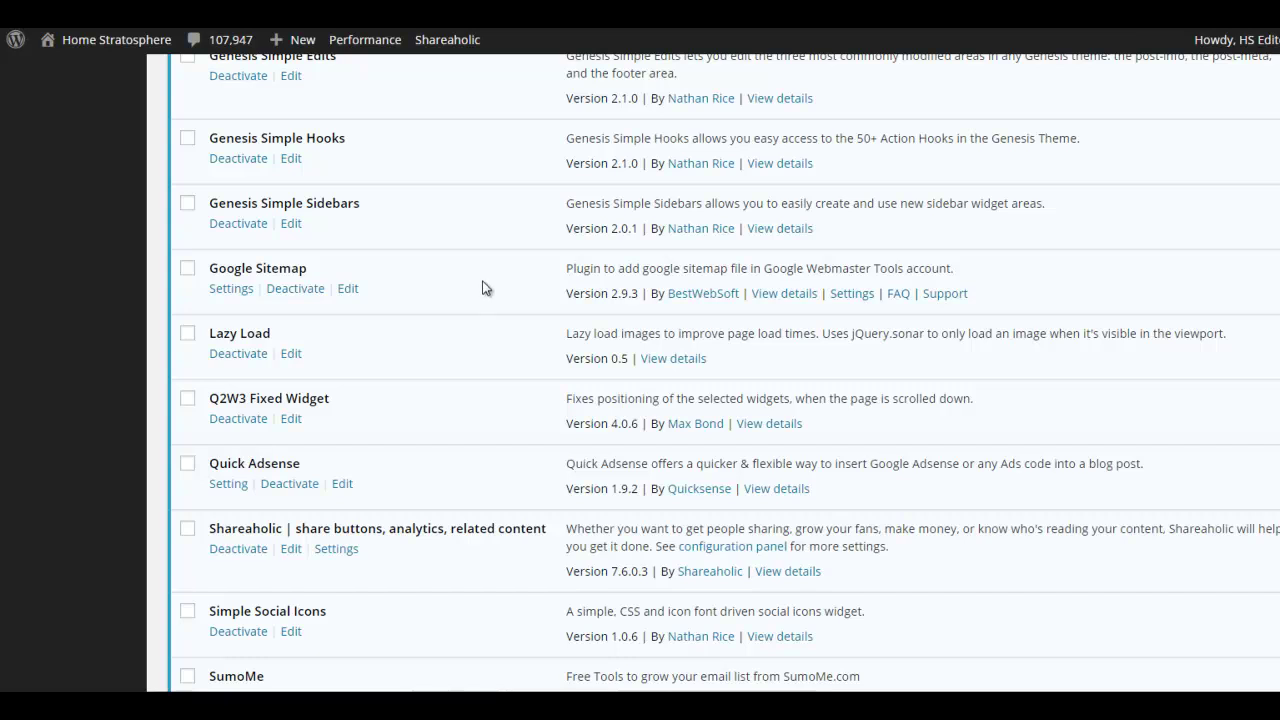
{"action": "scroll", "coordinate": [483, 288], "scroll_direction": "down", "scroll_amount": 1}
{"action": "scroll", "coordinate": [450, 283], "scroll_direction": "down", "scroll_amount": 1}
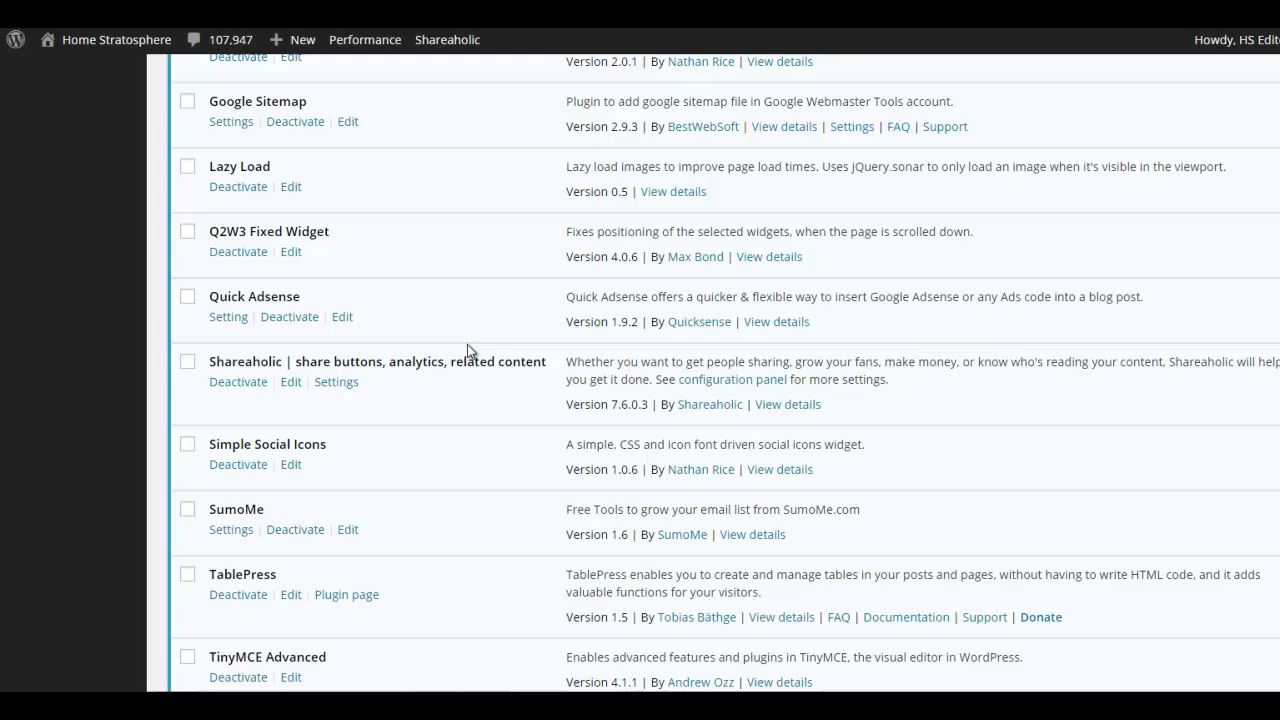
{"action": "scroll", "coordinate": [476, 303], "scroll_direction": "down", "scroll_amount": 1}
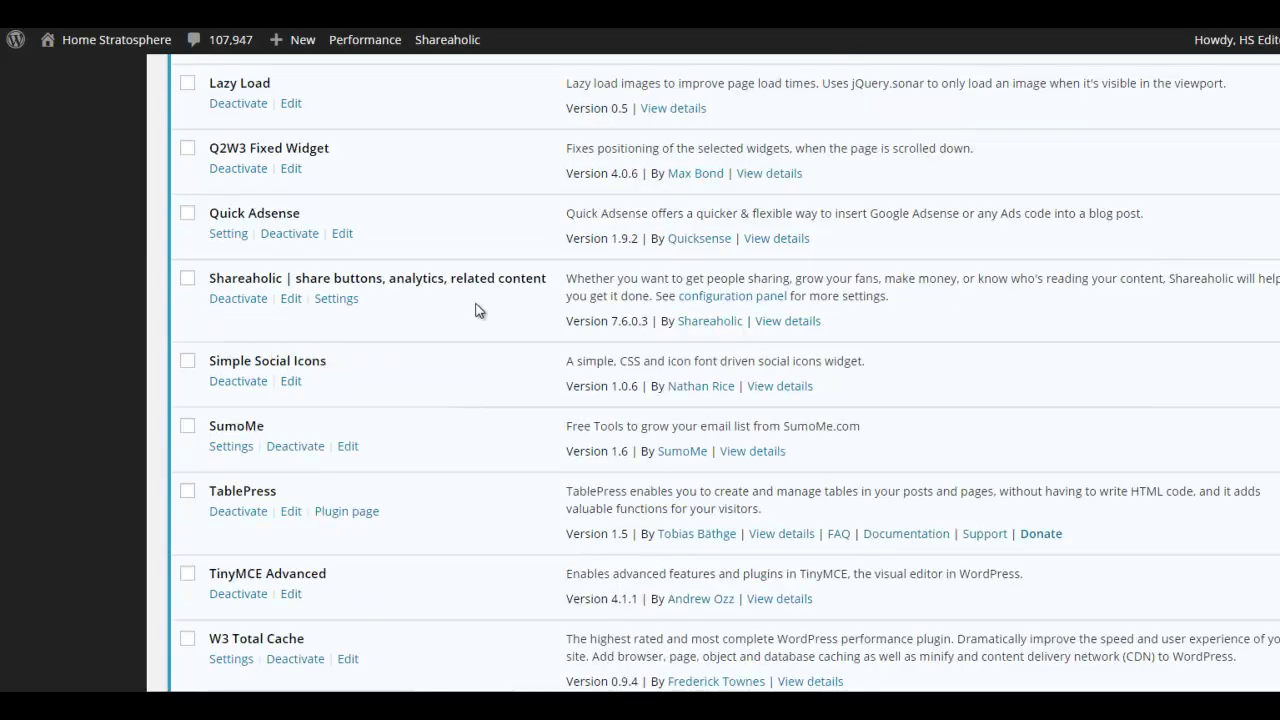
{"action": "scroll", "coordinate": [476, 310], "scroll_direction": "down", "scroll_amount": 2}
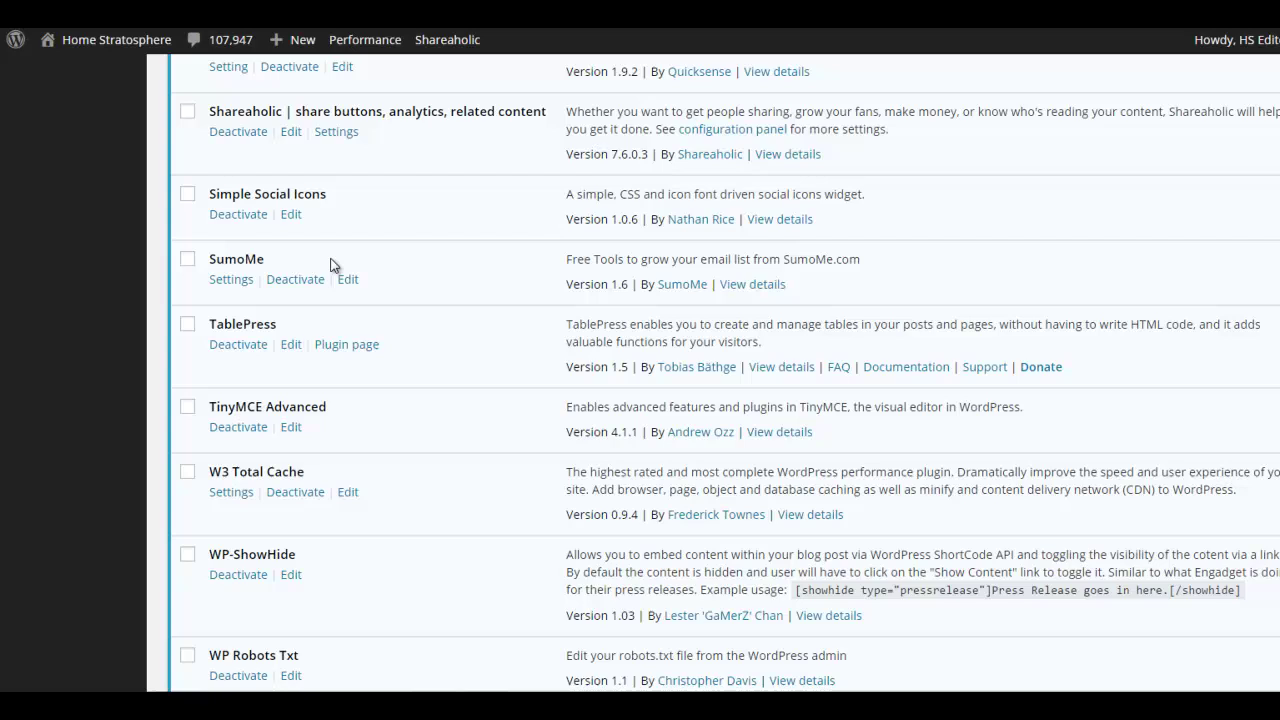
Scroll through the last plugins, W3 Total Cache, WP Robots Txt and WPsite Show IDs
{"action": "scroll", "coordinate": [490, 270], "scroll_direction": "down", "scroll_amount": 1}
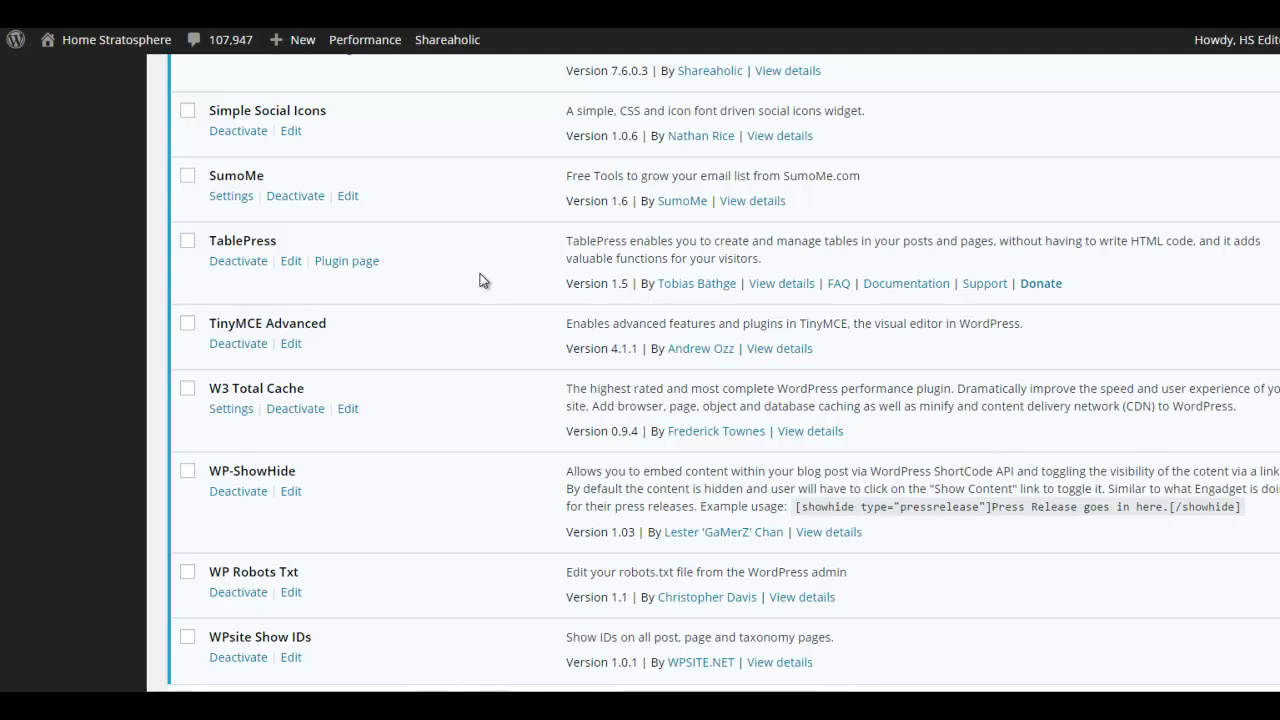
{"action": "scroll", "coordinate": [484, 278], "scroll_direction": "down", "scroll_amount": 1}
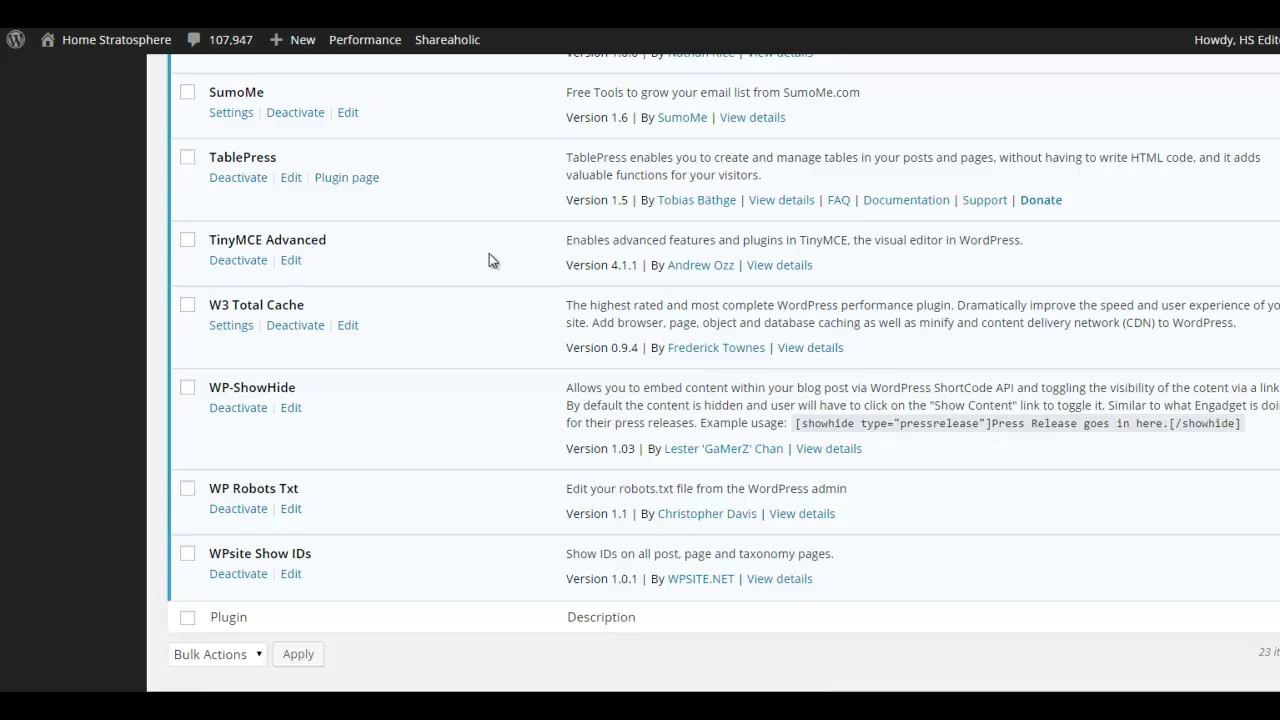
{"action": "scroll", "coordinate": [484, 260], "scroll_direction": "down", "scroll_amount": 1}
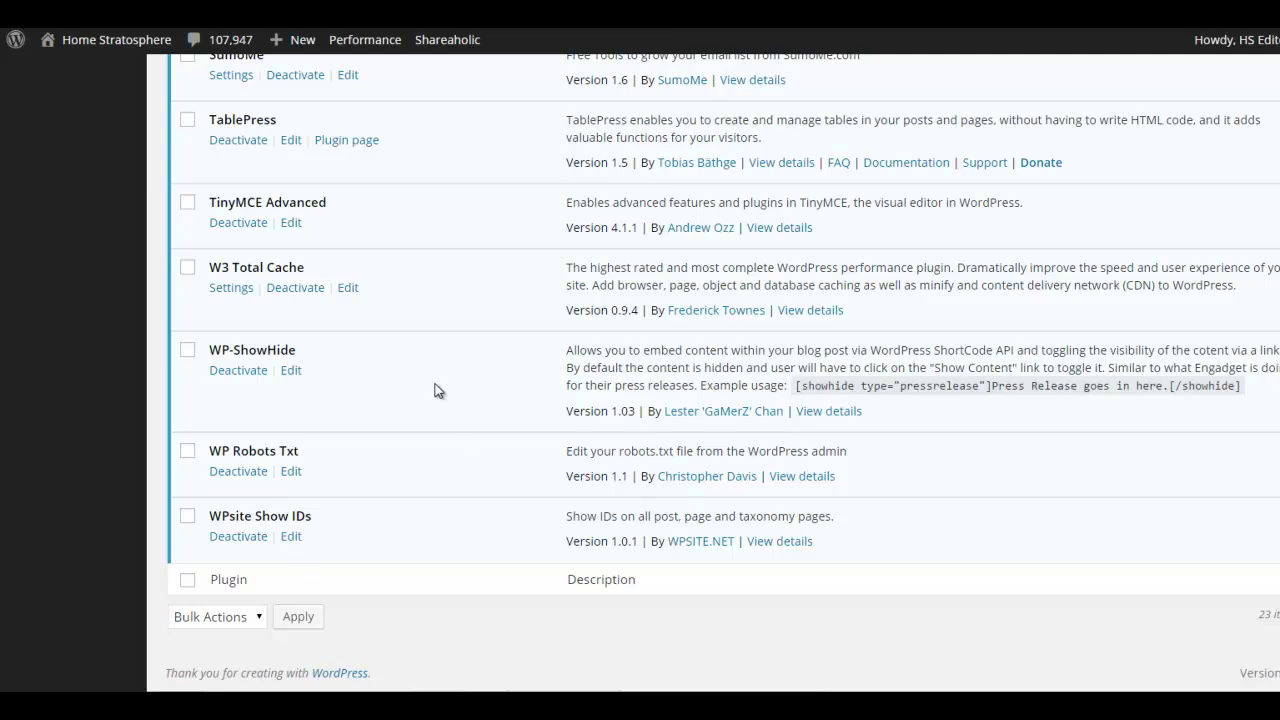
{"action": "scroll", "coordinate": [434, 382], "scroll_direction": "up", "scroll_amount": 10}
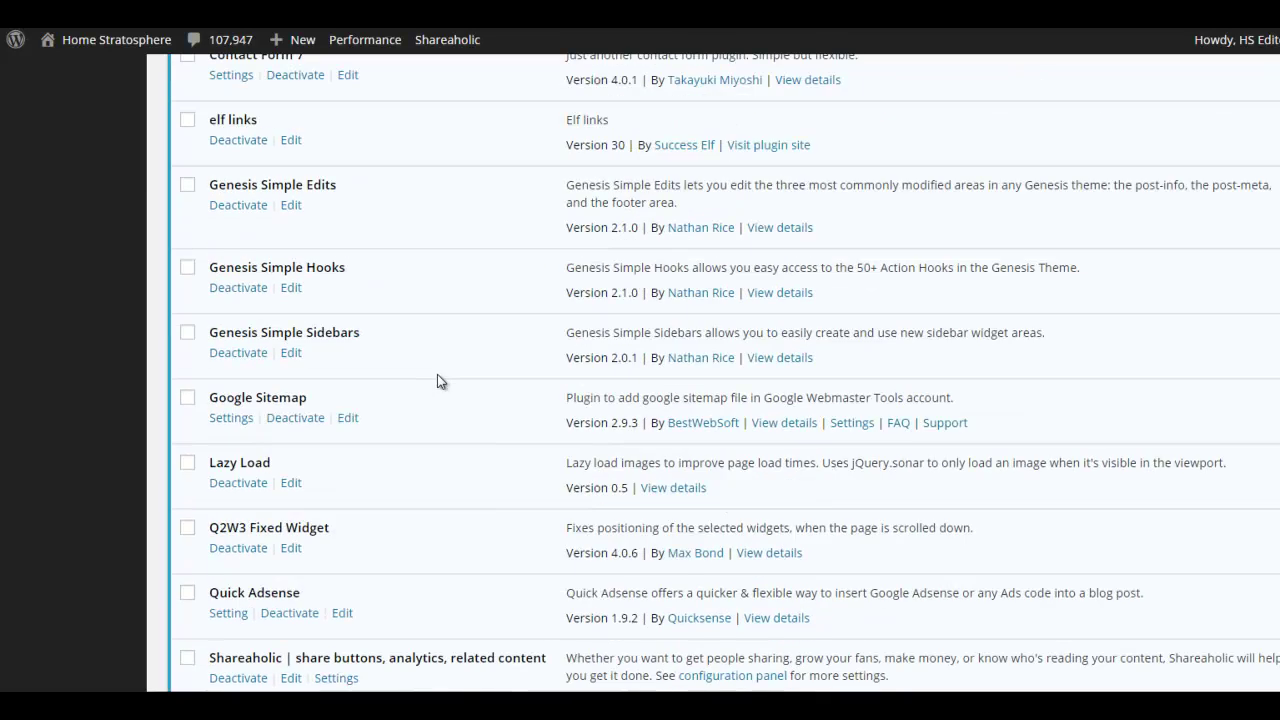
{"action": "scroll", "coordinate": [437, 378], "scroll_direction": "up", "scroll_amount": 5}
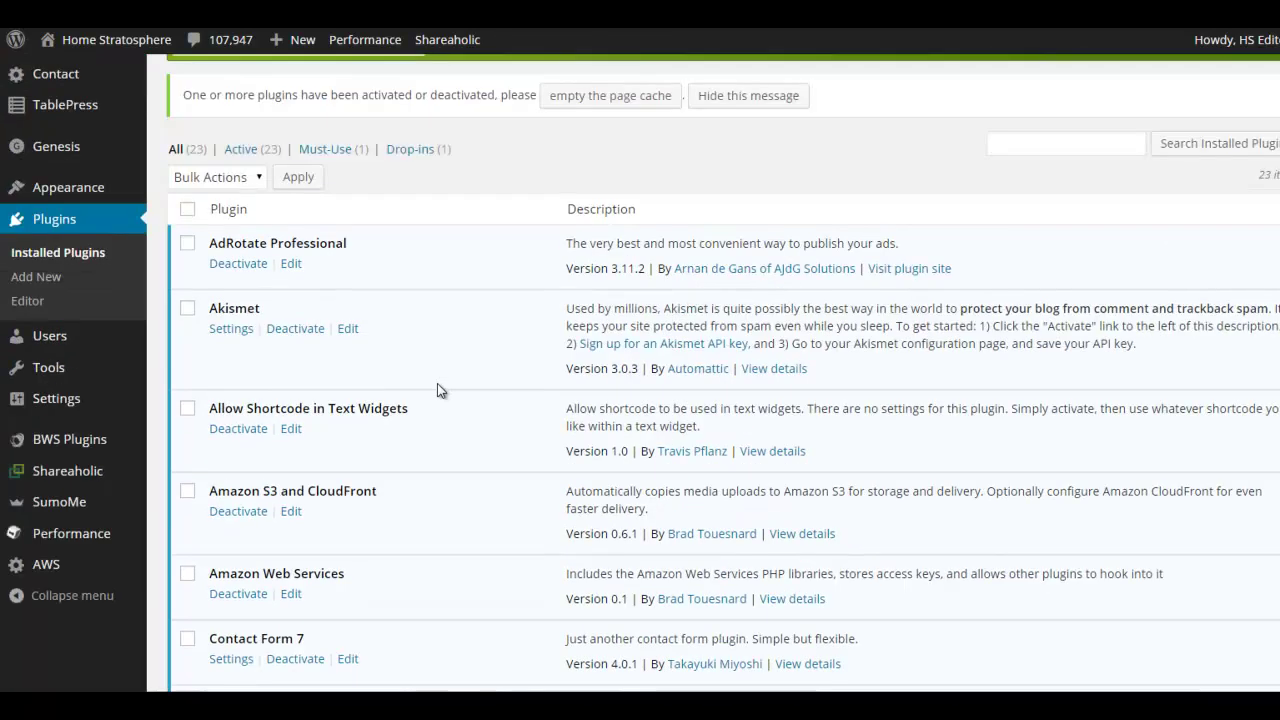